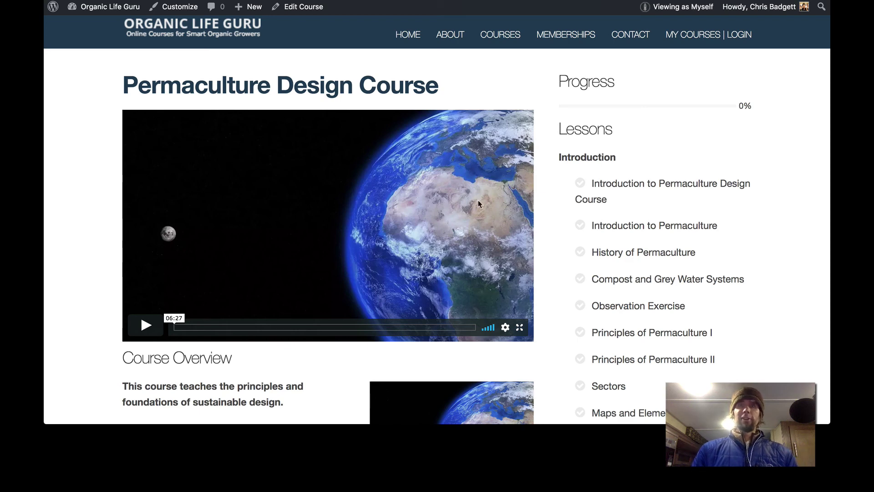
Open the site's course catalog and look through the listed courses.
scroll(478, 201, "down", 1)
scroll(478, 202, "up", 1)
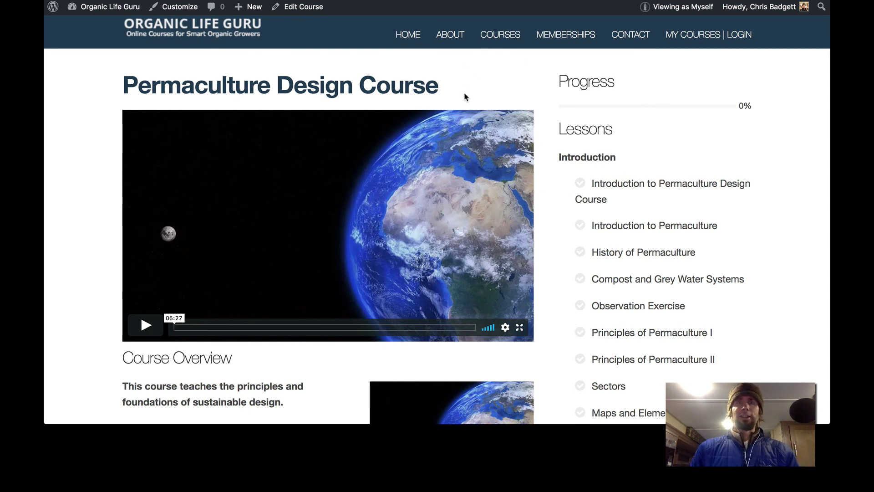
left_click(496, 36)
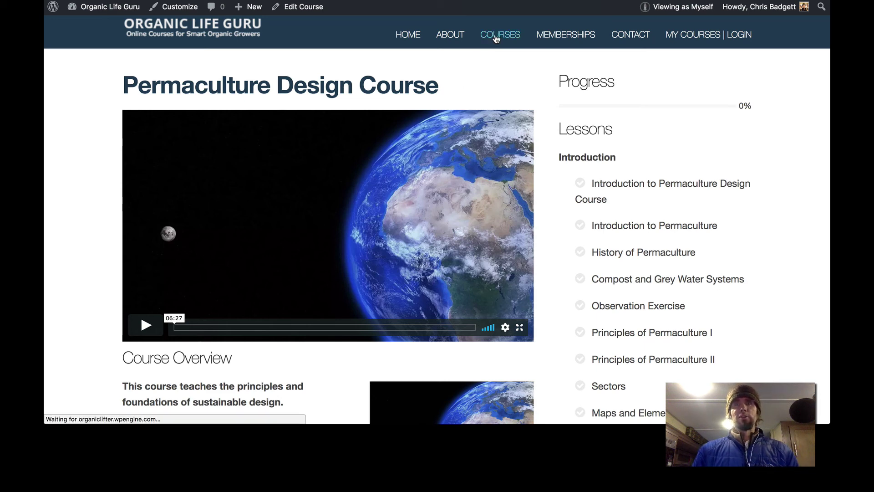
scroll(490, 146, "down", 3)
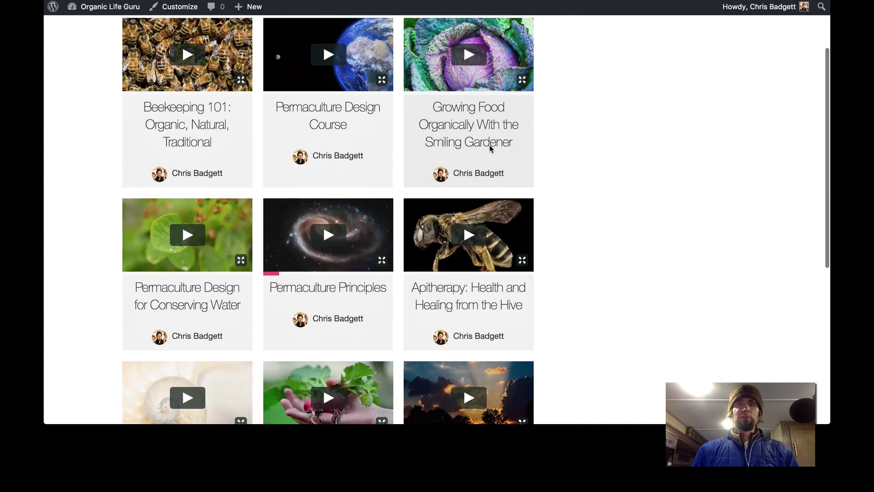
scroll(490, 149, "up", 3)
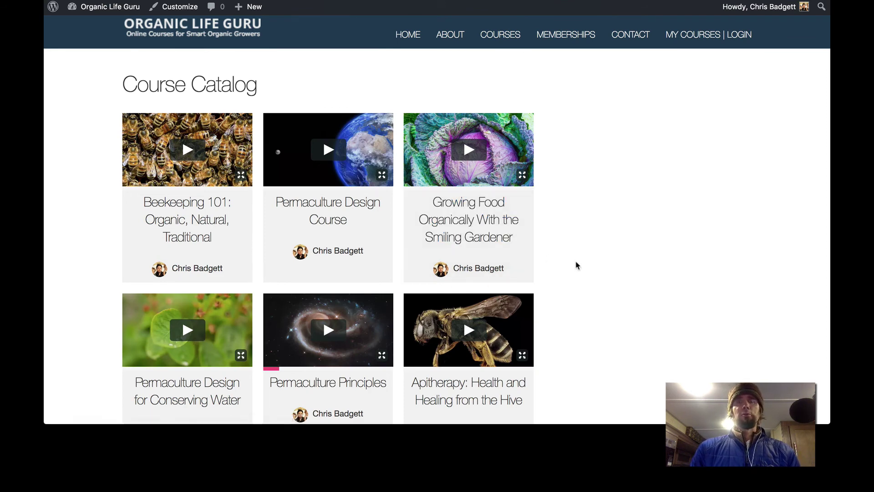
scroll(576, 264, "down", 2)
scroll(532, 238, "up", 2)
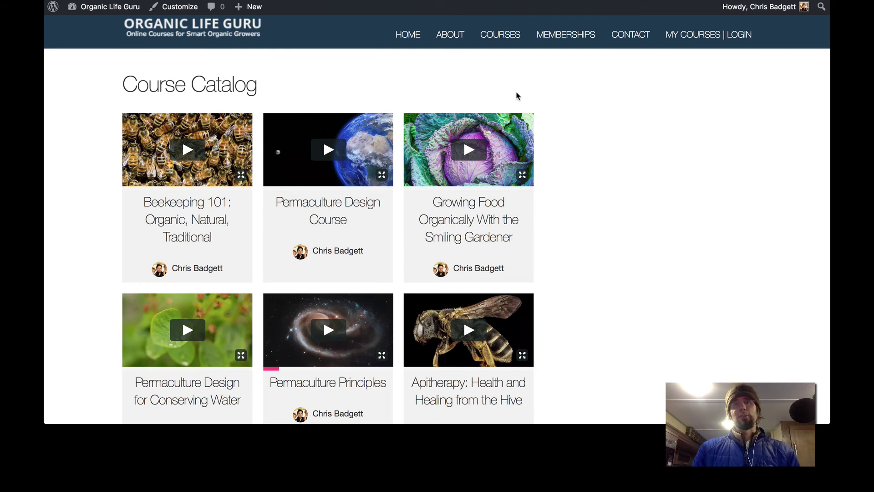
scroll(517, 96, "down", 2)
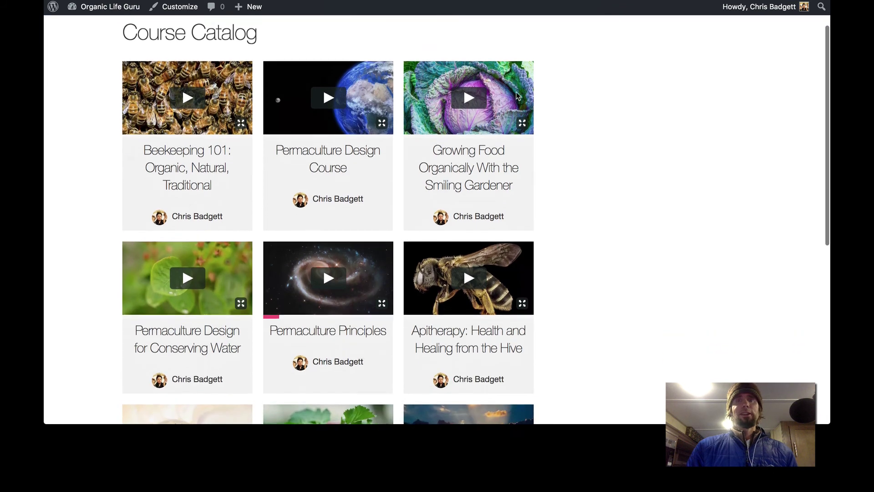
scroll(515, 88, "up", 2)
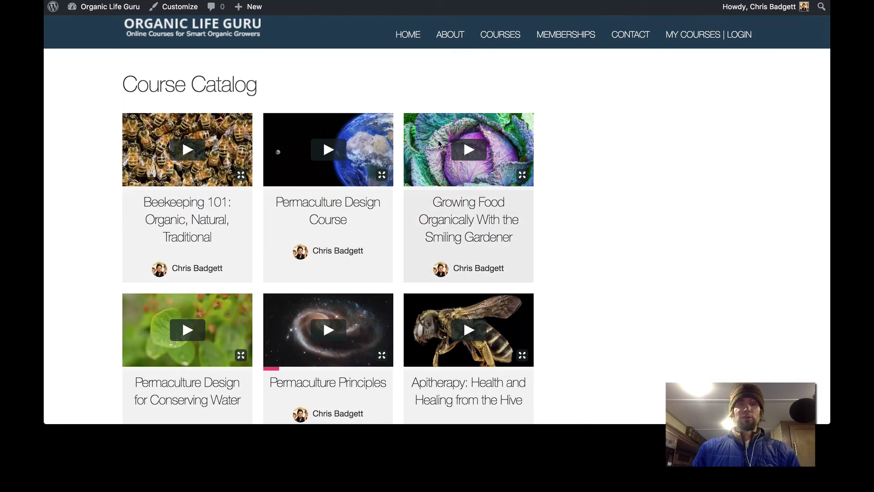
scroll(440, 141, "down", 3)
scroll(302, 170, "down", 10)
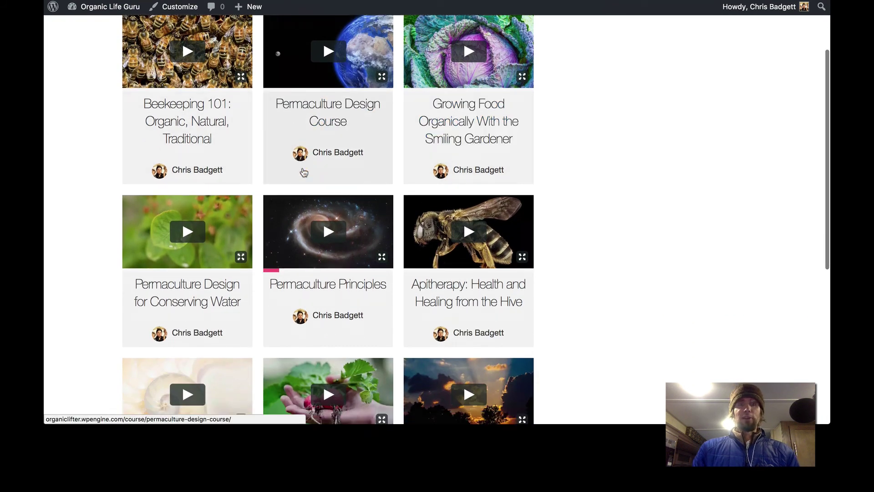
scroll(302, 170, "up", 8)
scroll(303, 168, "up", 5)
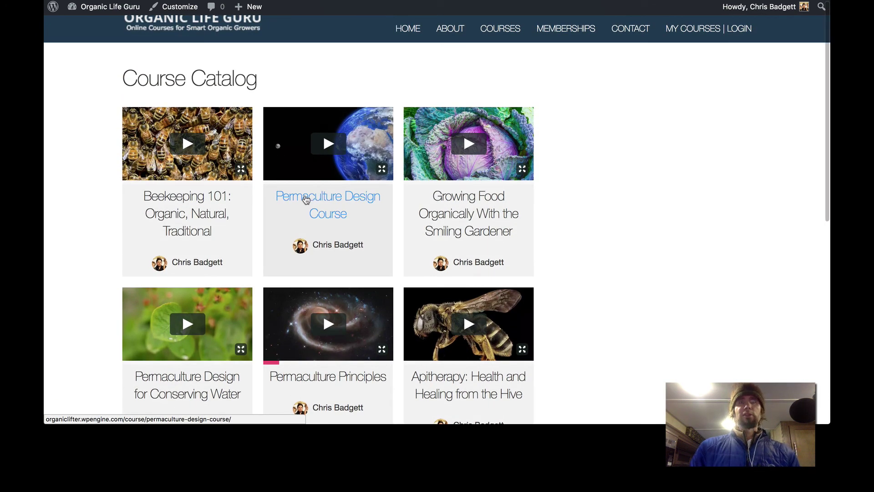
Open the Permaculture Design Course from the catalog for editing and go to its Course Access Plans section.
left_click(306, 199)
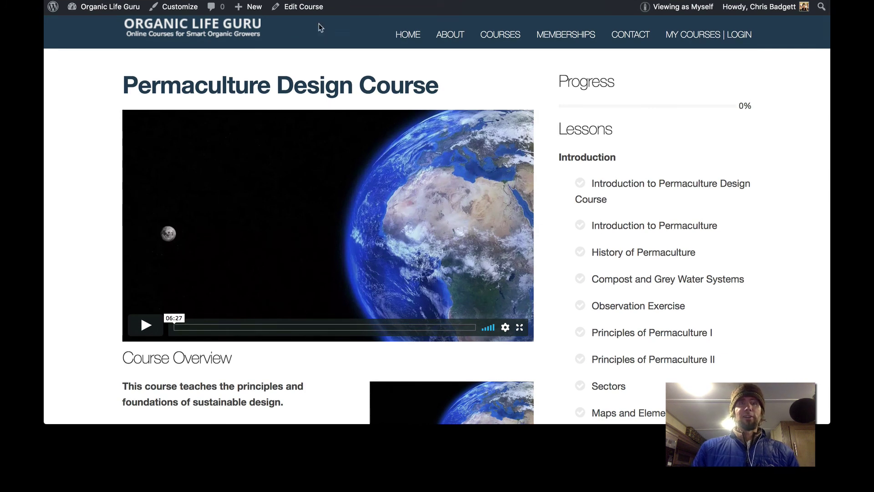
left_click(308, 9)
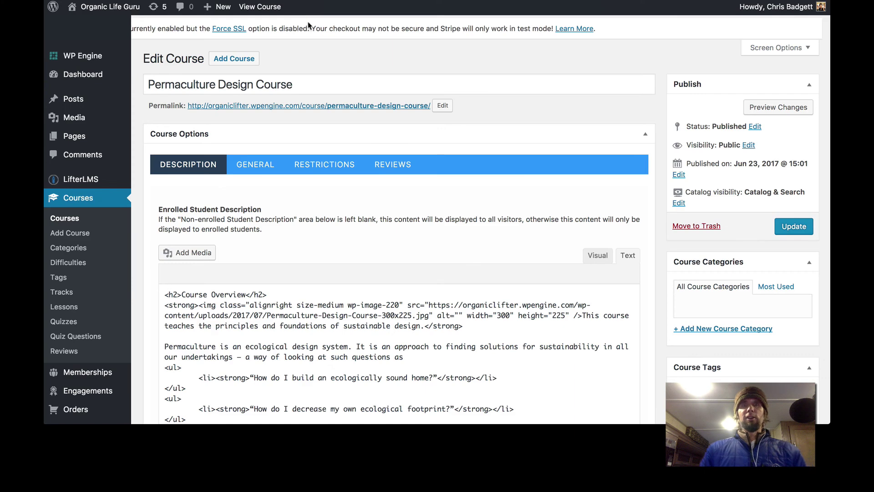
scroll(337, 129, "down", 3)
scroll(337, 129, "down", 15)
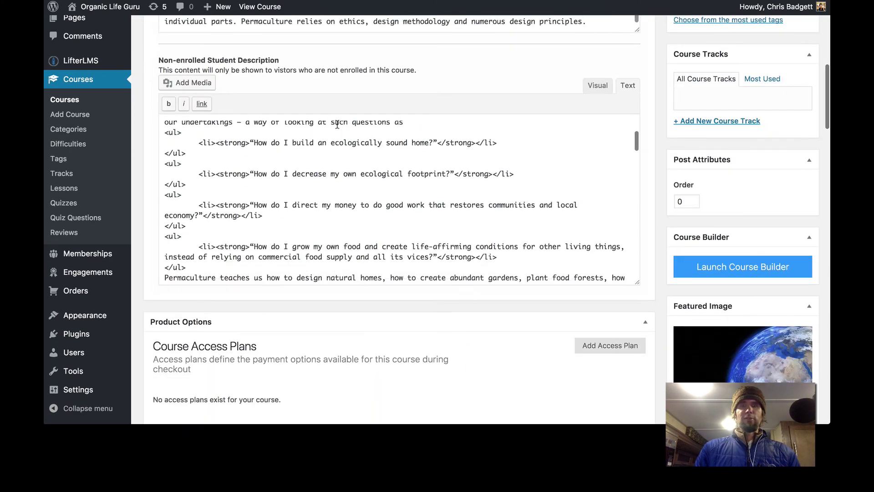
scroll(338, 124, "down", 15)
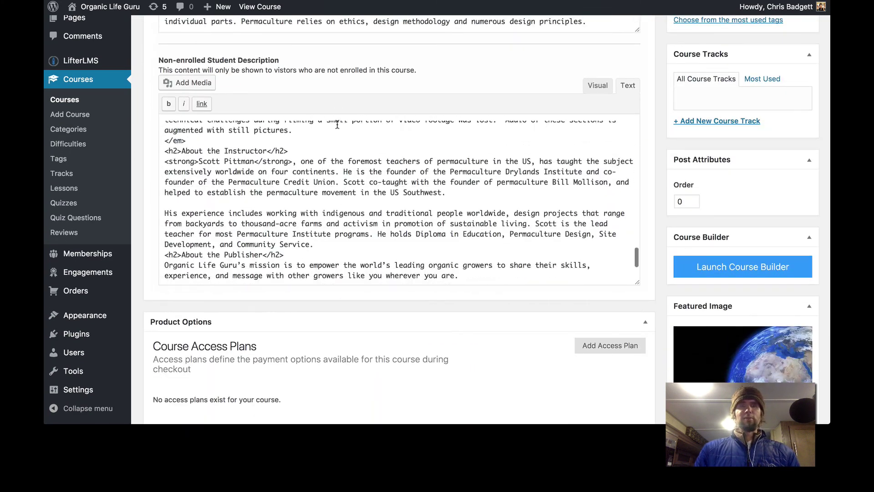
scroll(397, 364, "down", 3)
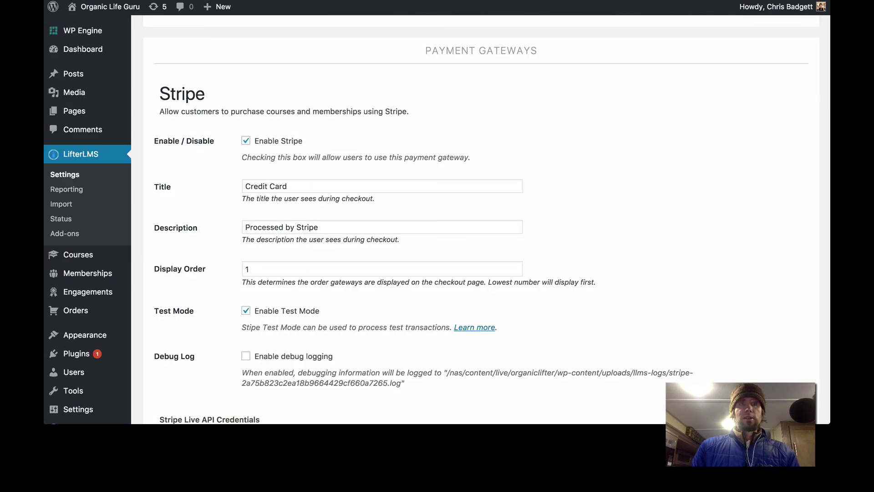
Examine the Stripe payment gateway settings in LifterLMS, including the enable and test mode options.
scroll(365, 116, "down", 1)
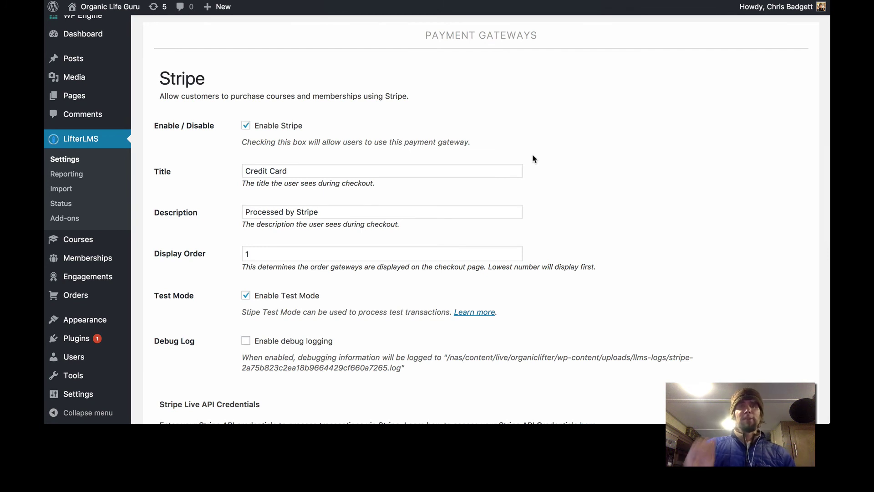
scroll(535, 159, "up", 2)
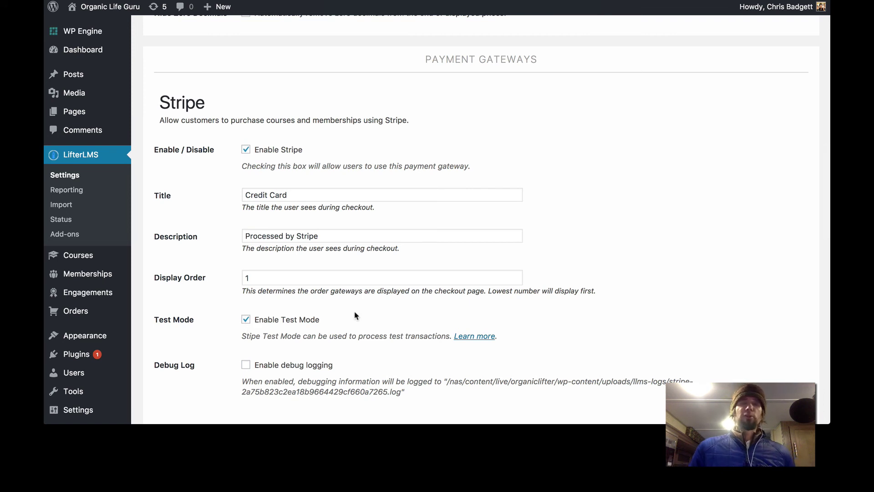
scroll(406, 285, "down", 1)
scroll(405, 285, "up", 1)
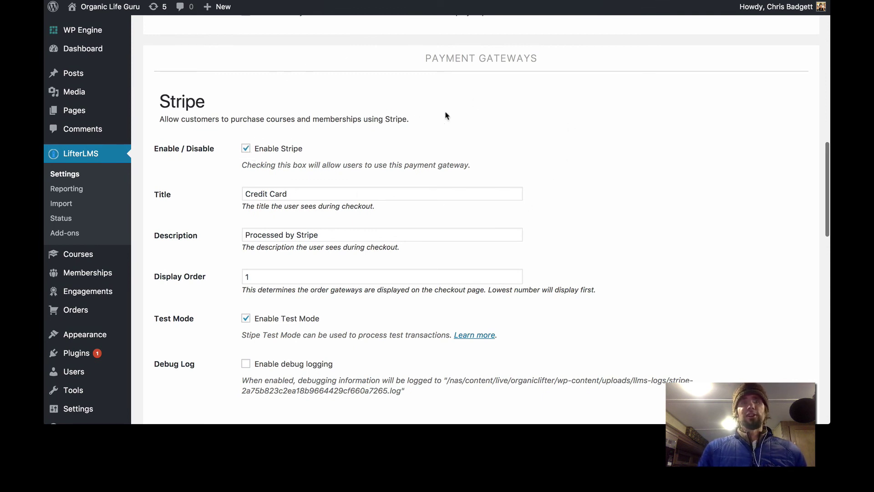
scroll(523, 212, "up", 1)
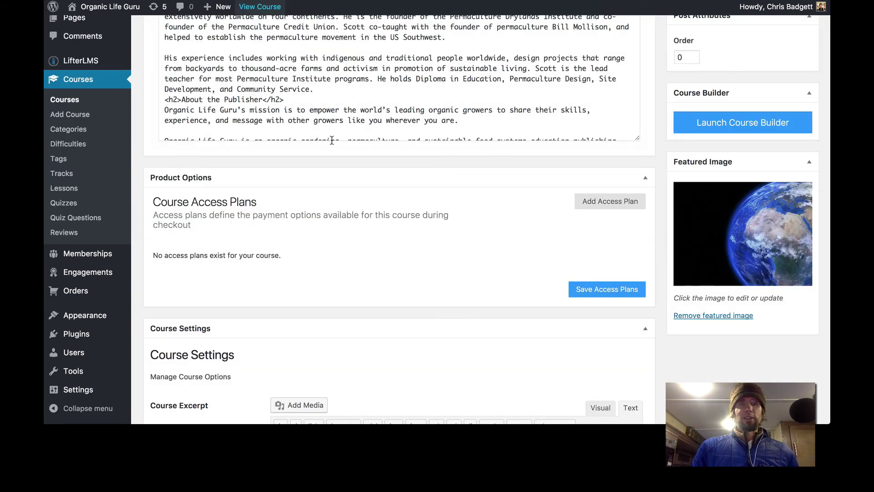
Add a new access plan to the Permaculture Design Course and title it "One Time Payment".
scroll(332, 140, "down", 3)
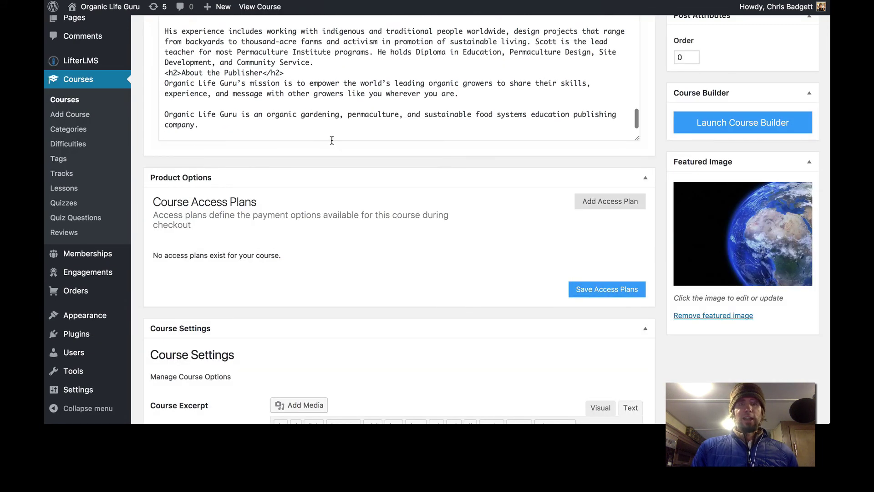
left_click(596, 206)
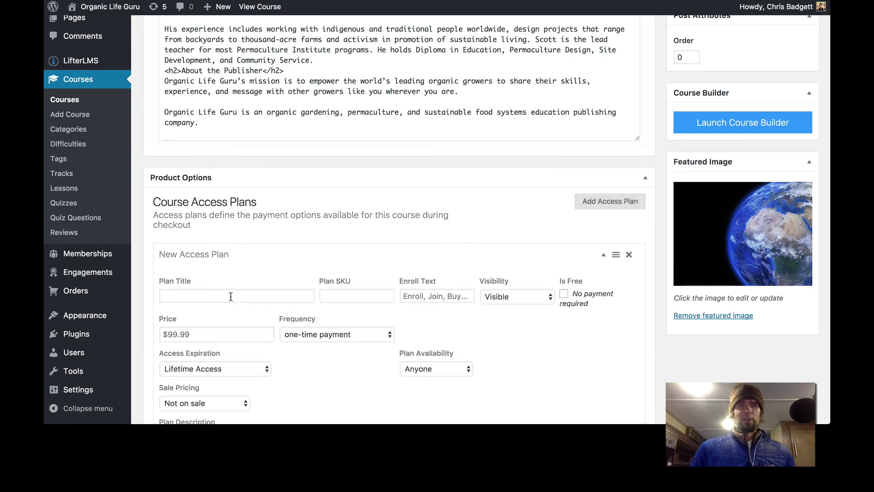
left_click(231, 296)
type("One ")
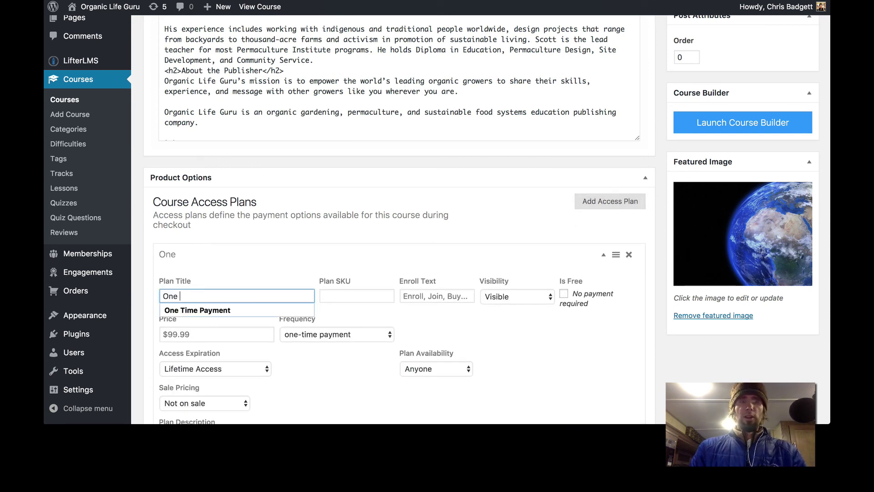
type("Time Pa")
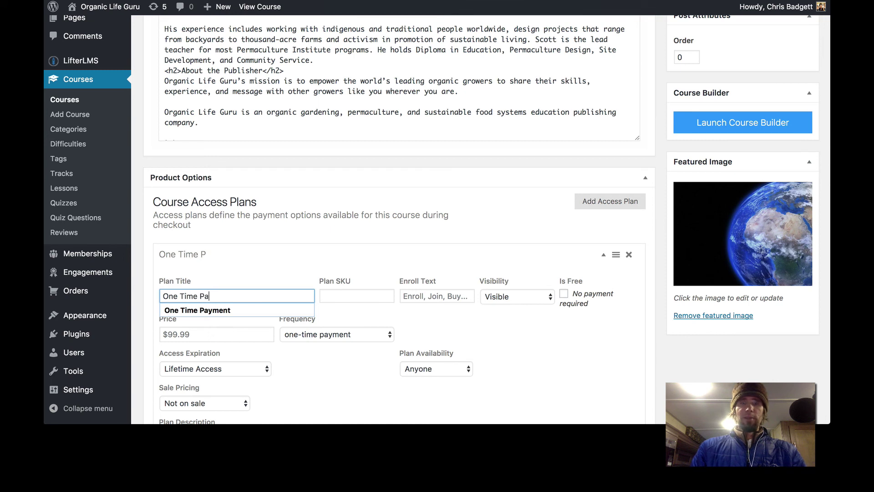
type("yment")
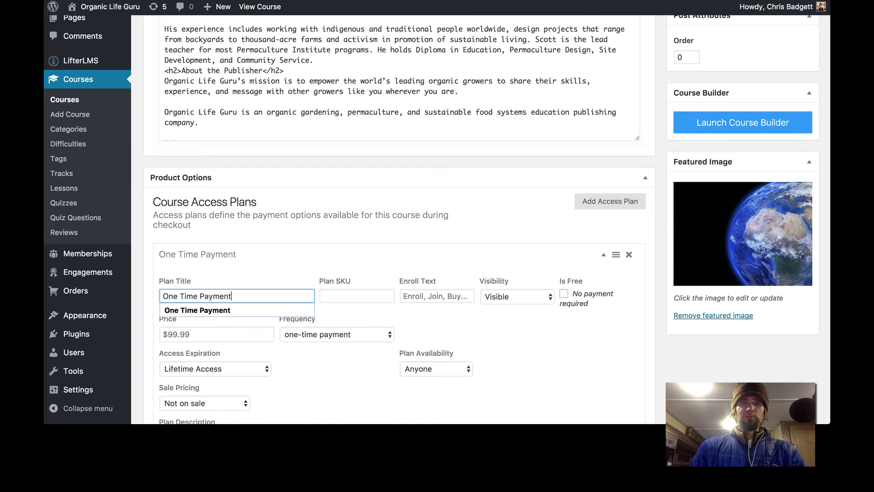
Set the plan's enroll text to "Buy Now!" and its price to 225.
left_click(360, 297)
left_click(457, 297)
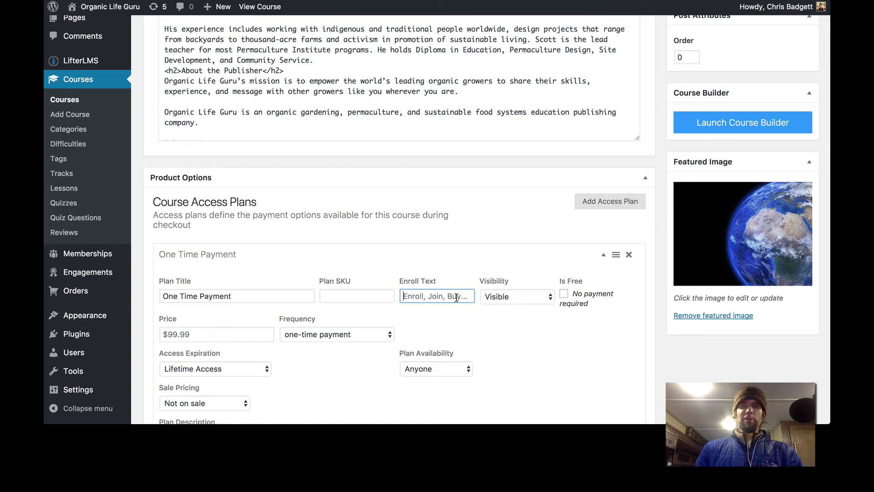
type("Buy Now!")
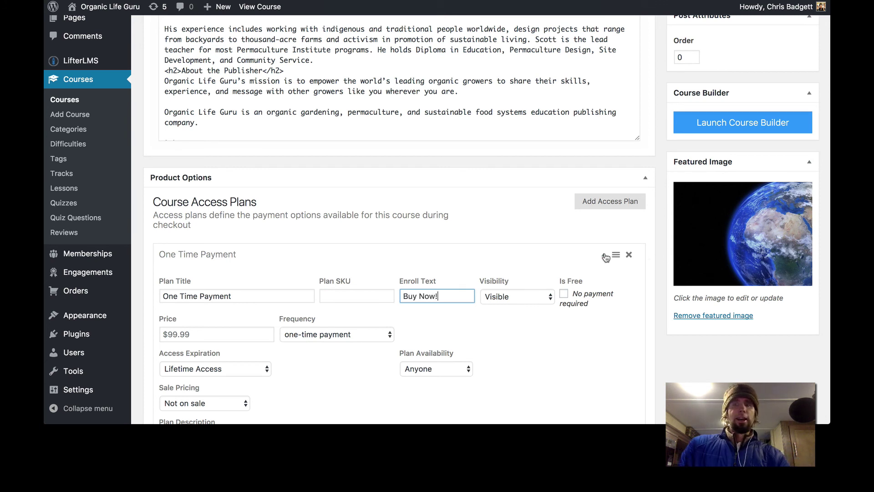
left_click(195, 333)
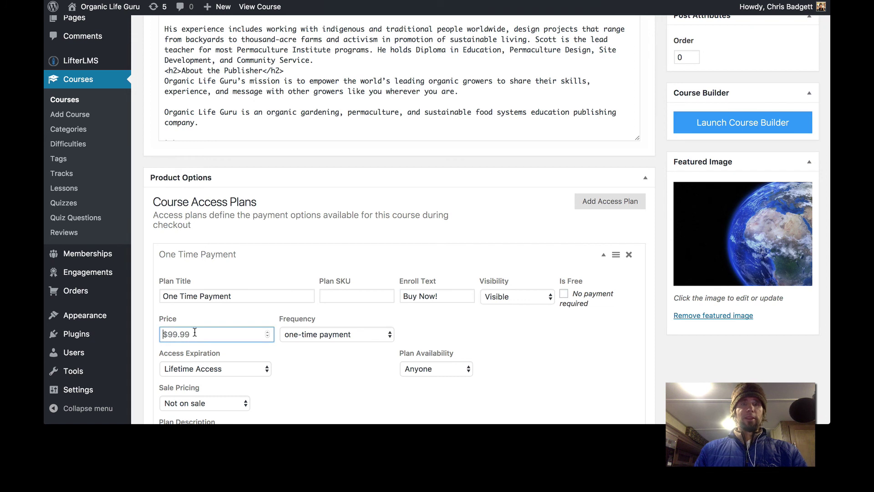
type("225")
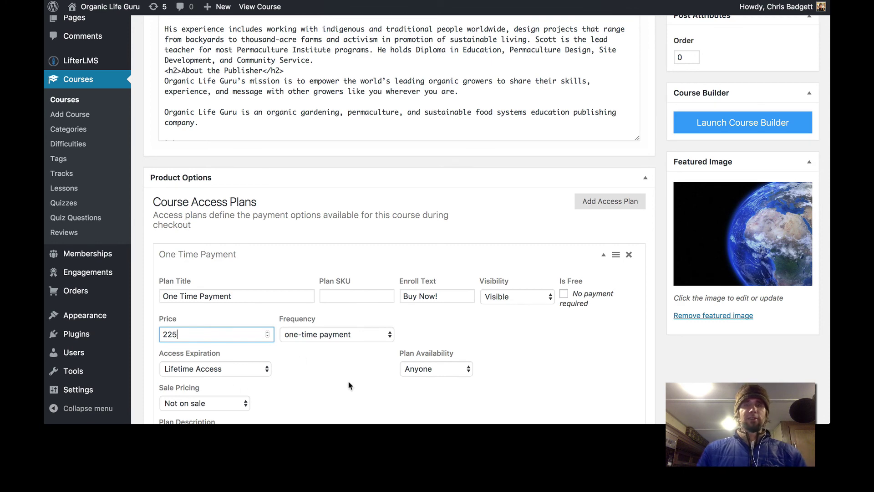
Check the remaining access plan fields and update the course to save the One Time Payment plan.
scroll(349, 386, "down", 2)
scroll(349, 386, "up", 3)
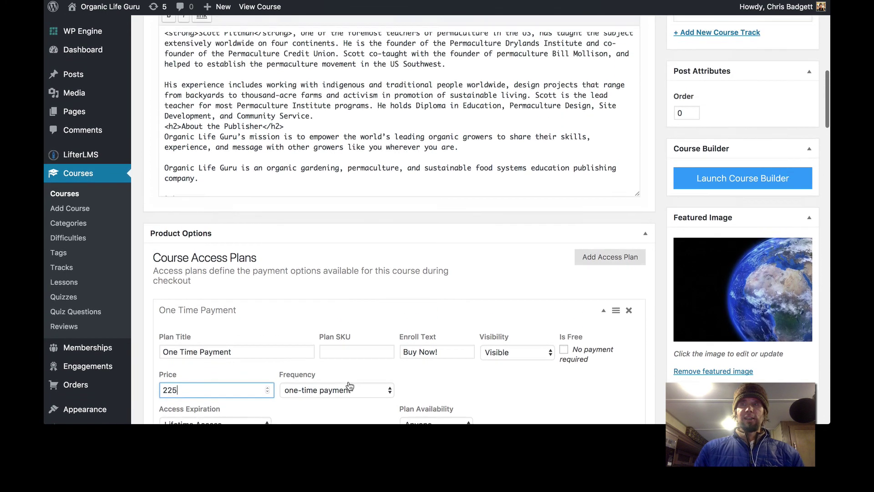
scroll(431, 347, "down", 5)
scroll(430, 347, "down", 3)
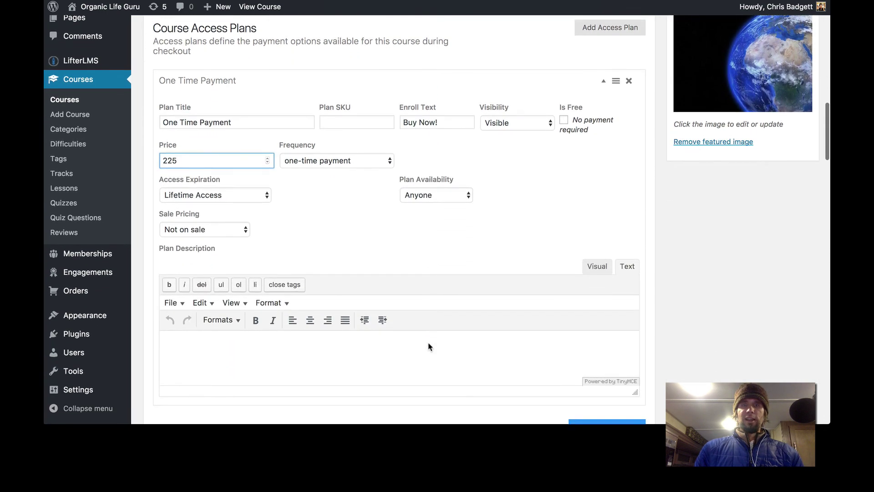
scroll(427, 344, "up", 12)
scroll(610, 203, "up", 5)
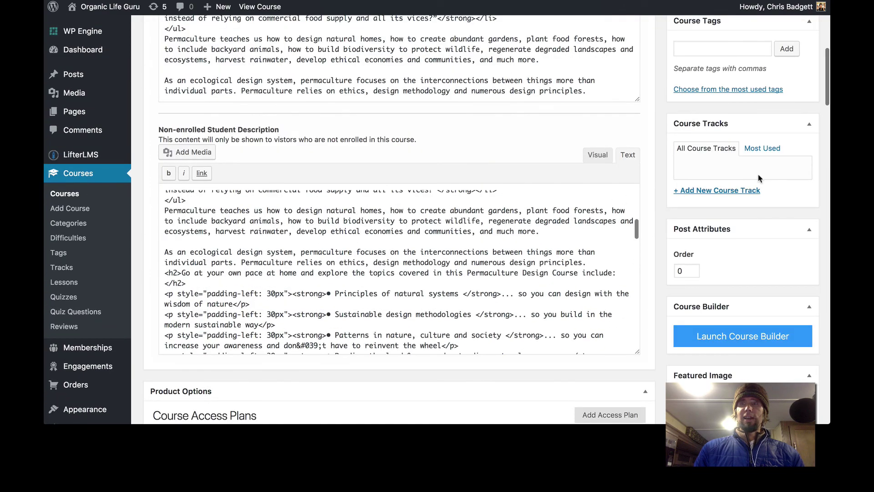
scroll(759, 180, "up", 10)
left_click(793, 234)
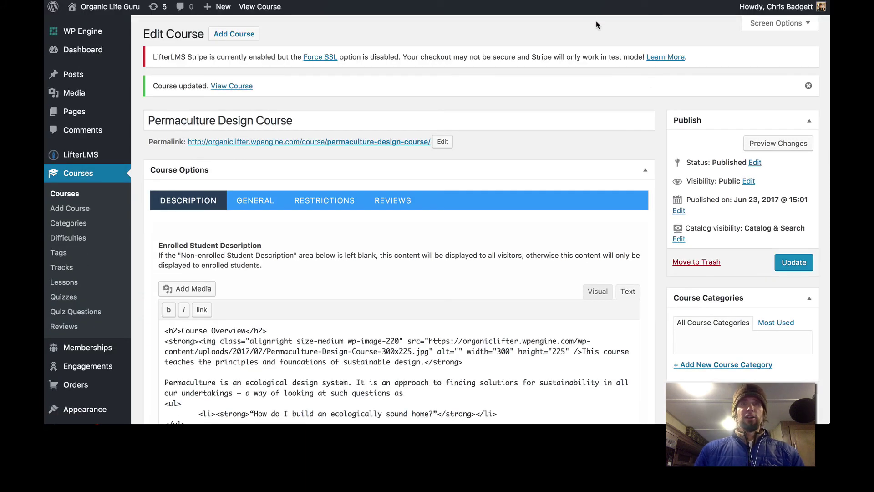
Switch to the public Permaculture Design Course page and find the One Time Payment pricing box below the description.
key("ctrl+Up")
left_click(267, 132)
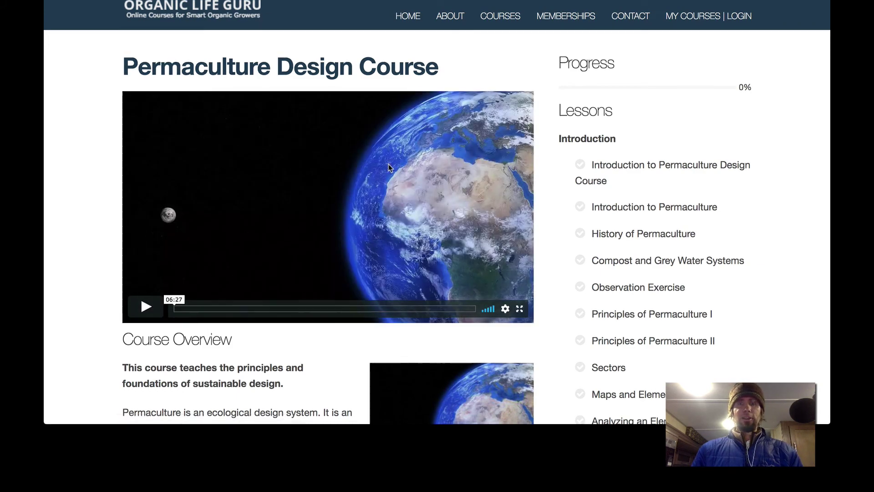
scroll(389, 166, "down", 15)
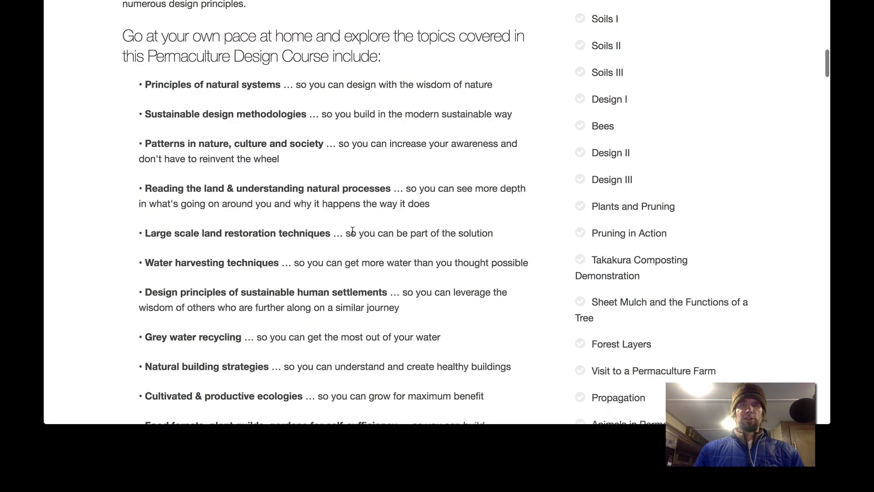
scroll(352, 231, "down", 20)
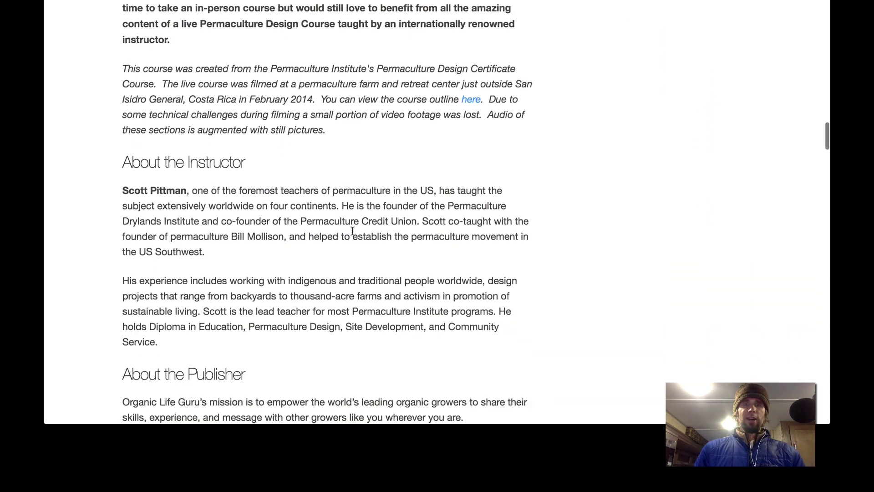
scroll(352, 231, "down", 10)
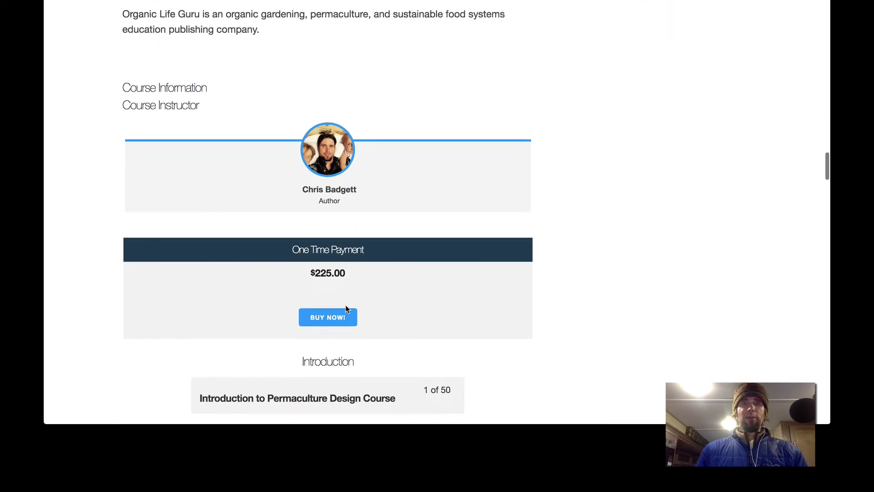
Open the checkout for the One Time Payment plan and examine its billing fields, order summary and Stripe test-mode payment details.
left_click(324, 318)
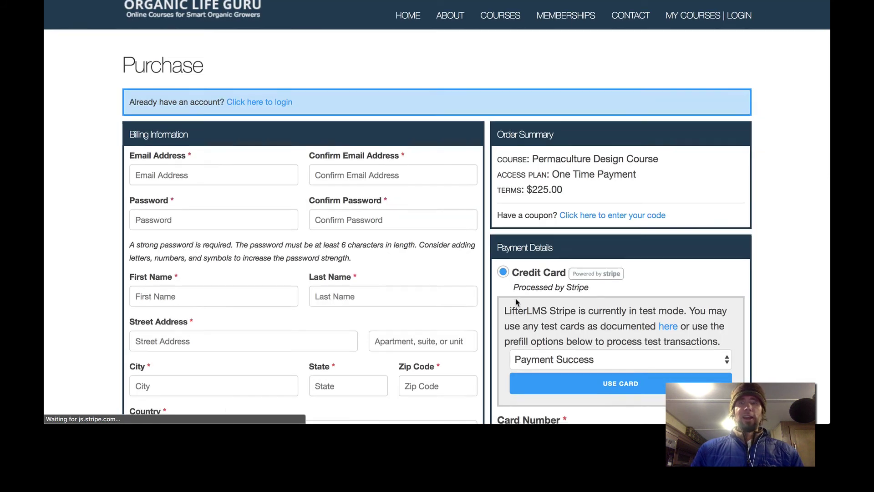
scroll(515, 299, "down", 3)
scroll(515, 298, "down", 1)
scroll(515, 300, "up", 3)
scroll(516, 300, "down", 3)
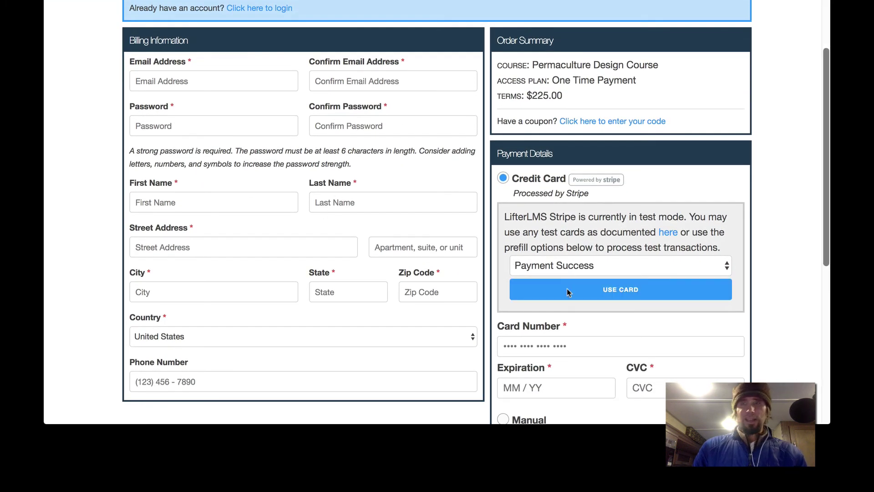
scroll(544, 342, "down", 2)
scroll(544, 342, "down", 1)
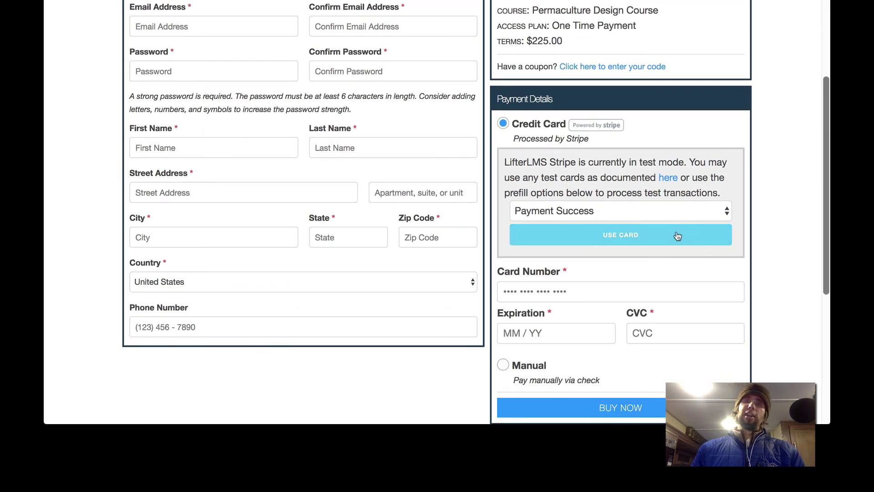
left_click_drag(506, 164, 714, 189)
scroll(680, 220, "down", 4)
scroll(680, 220, "up", 5)
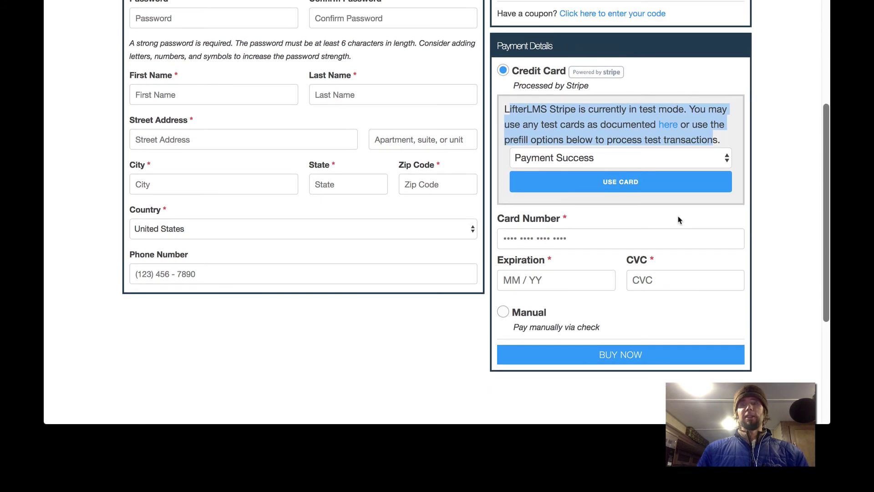
scroll(678, 220, "up", 6)
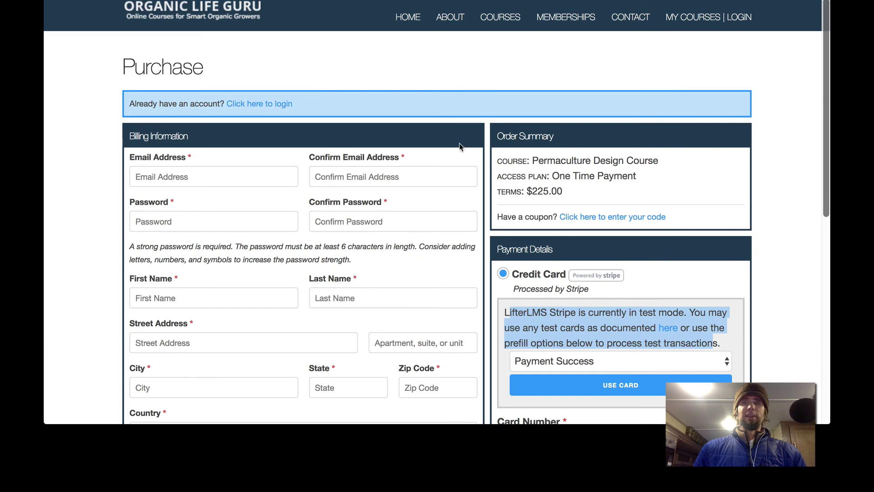
Switch back to the WordPress admin window with the Permaculture Design Course open for editing.
key("ctrl+Up")
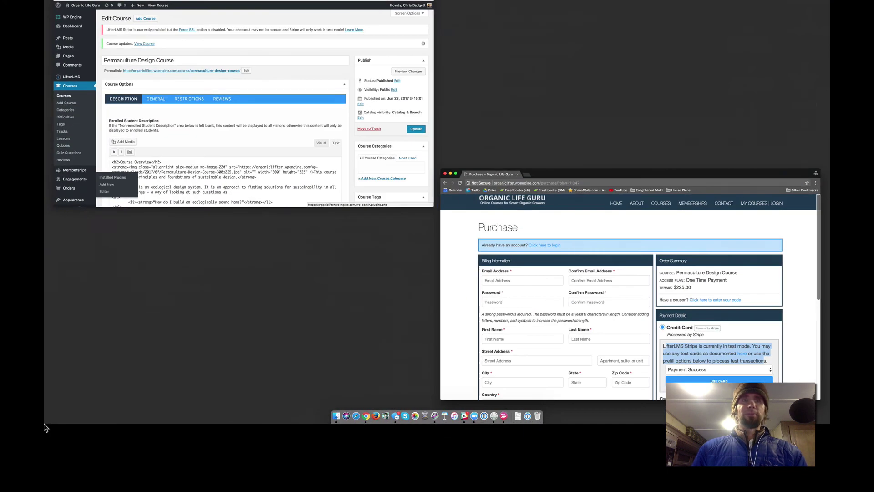
left_click(181, 128)
scroll(320, 164, "down", 5)
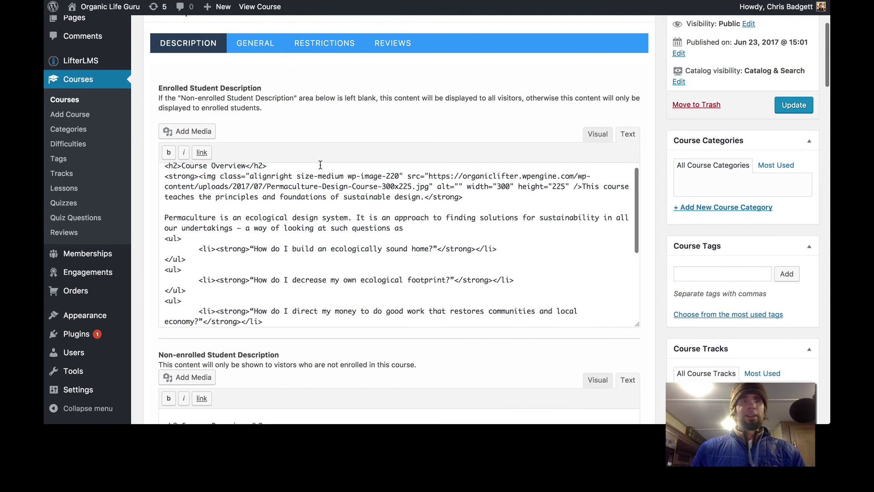
scroll(321, 165, "up", 6)
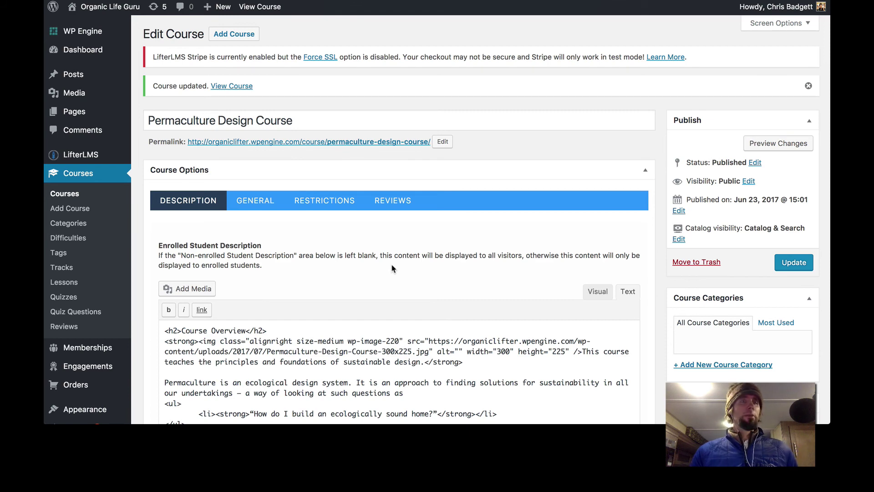
scroll(392, 269, "down", 1)
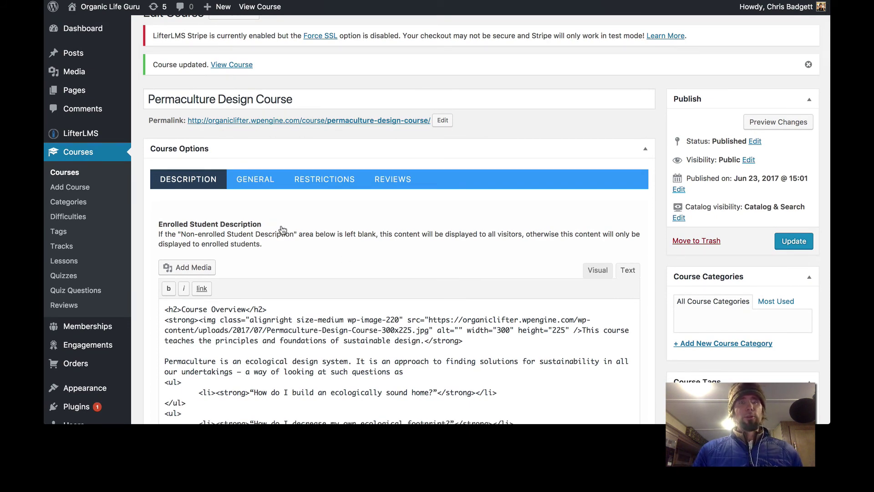
scroll(319, 246, "up", 1)
scroll(320, 248, "up", 2)
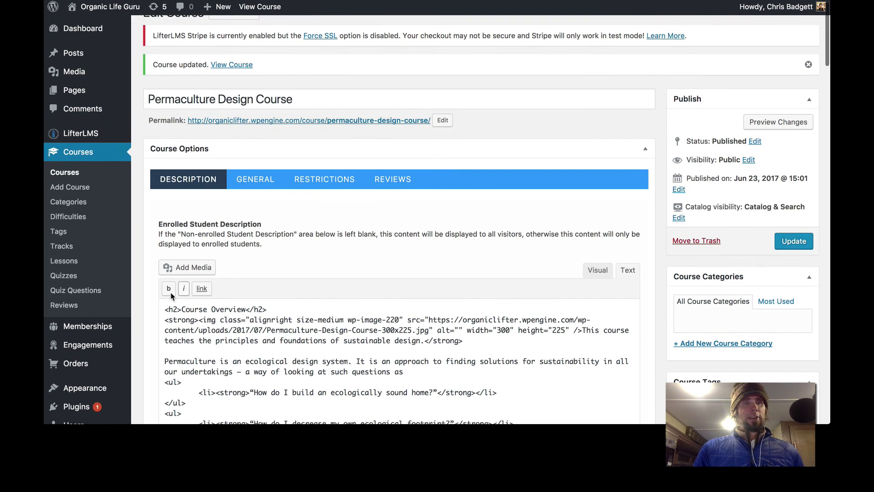
Add a new LifterLMS membership and title it "The Organic Life Guru All Courses Membership".
left_click(101, 328)
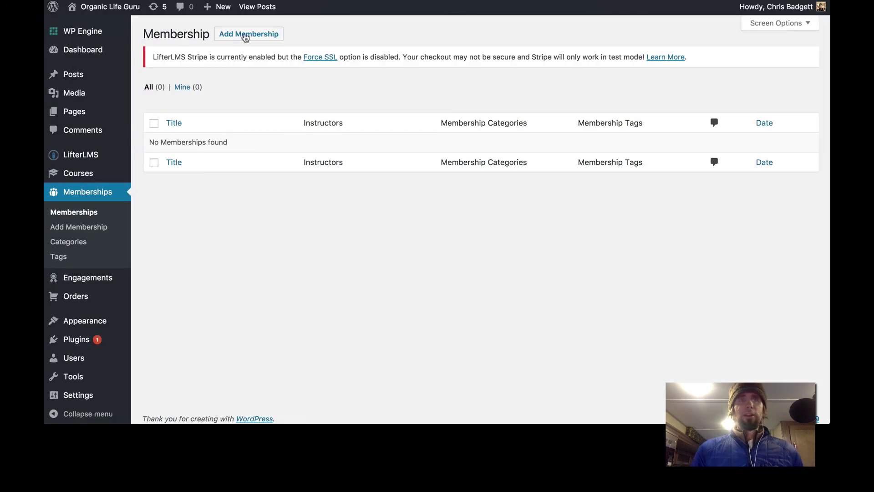
left_click(246, 35)
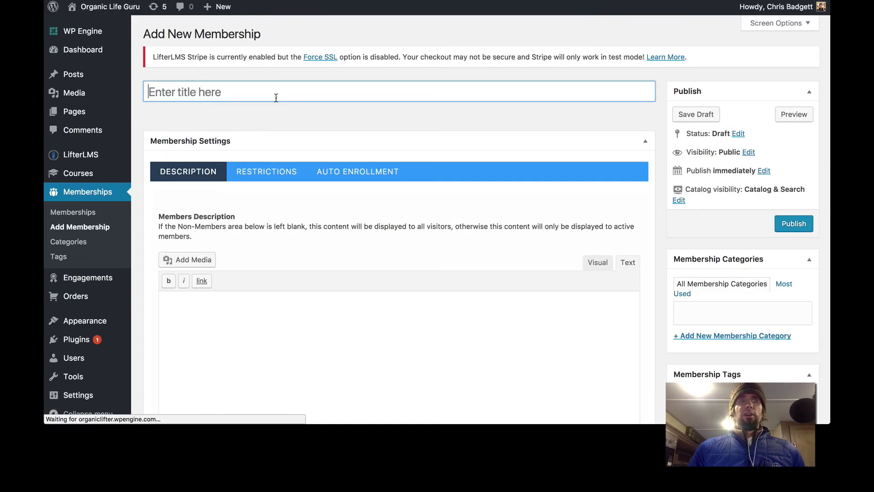
left_click(178, 86)
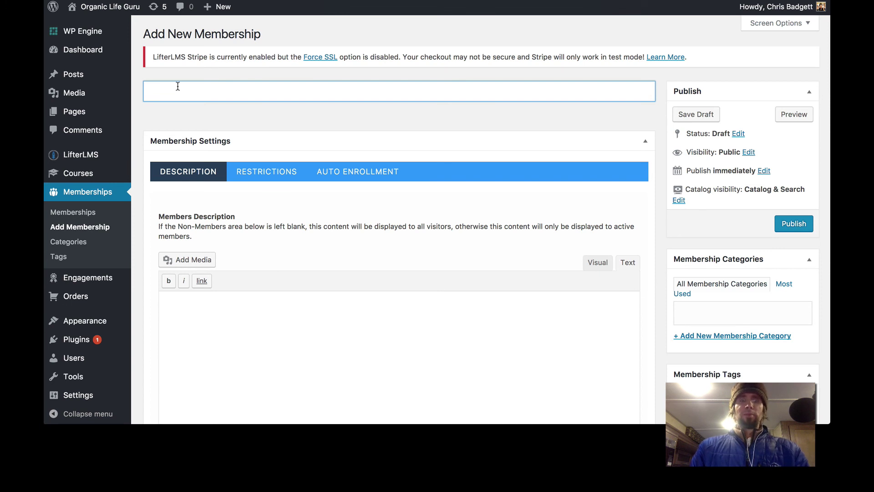
type("Org")
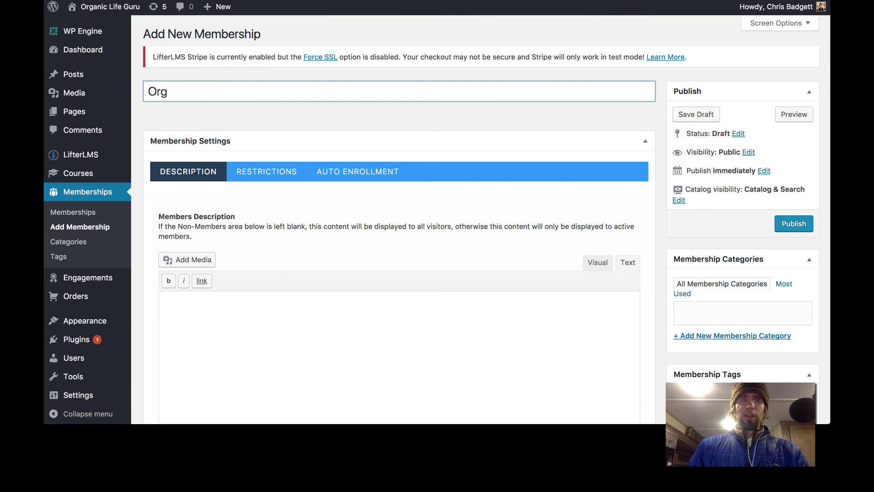
type("anic Life Guru")
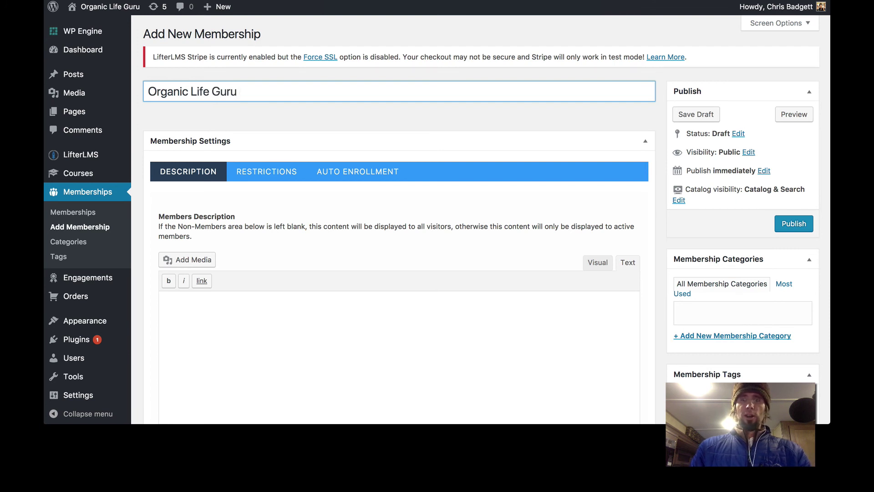
left_click(149, 89)
type("The")
left_click(315, 97)
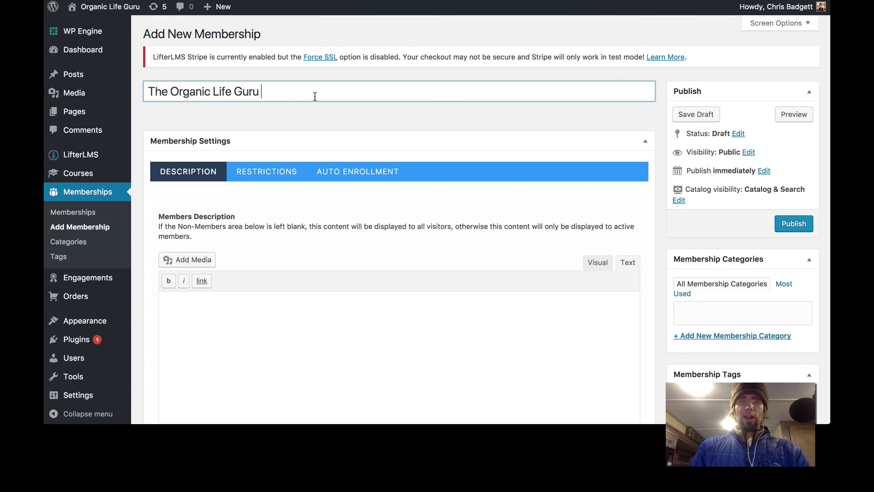
type("ALL")
key("BackSpace")
key("BackSpace")
key("BackSpace")
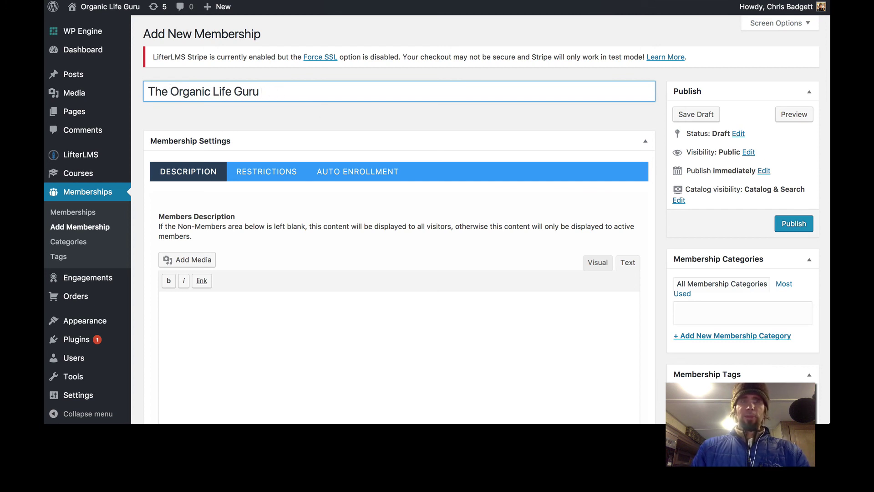
type("All Cours")
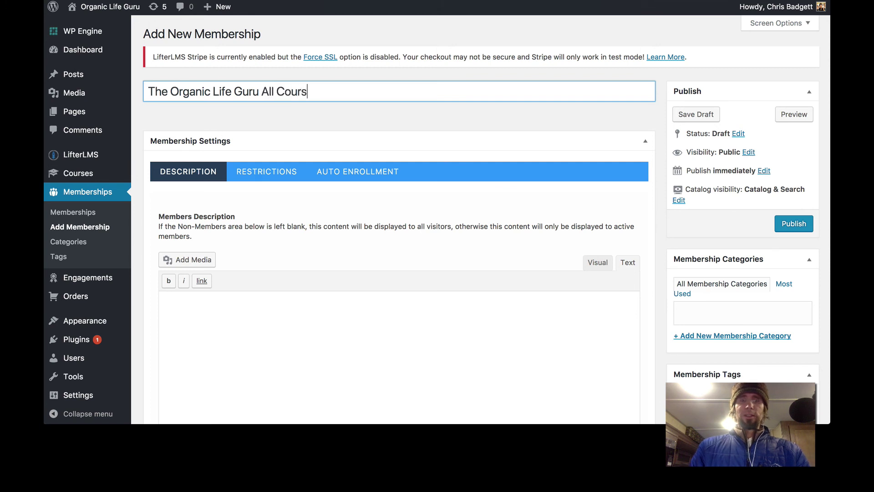
type("es Mem")
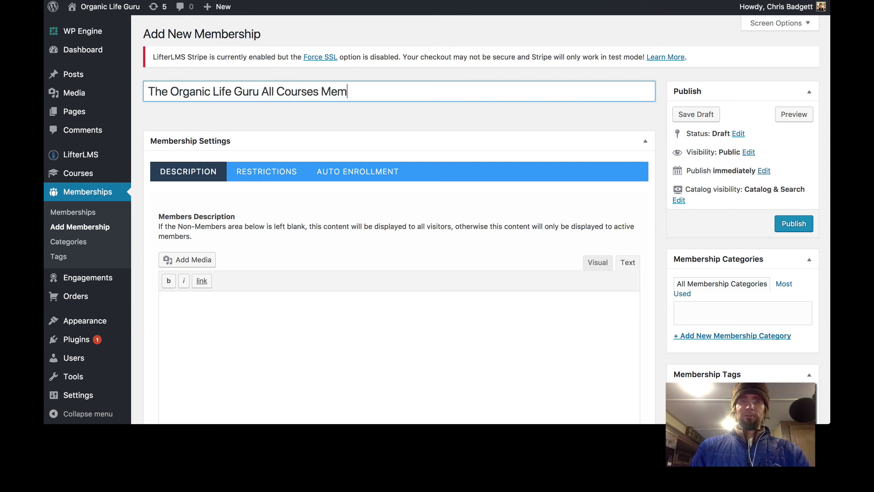
type("bership")
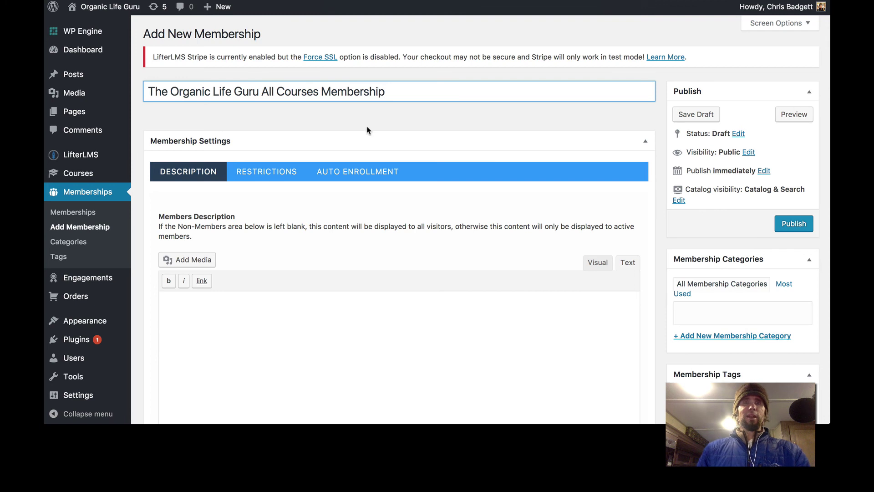
Write the members description "Get access to all the courses available at Organic Life Guru for one low monthly payment.".
left_click(261, 321)
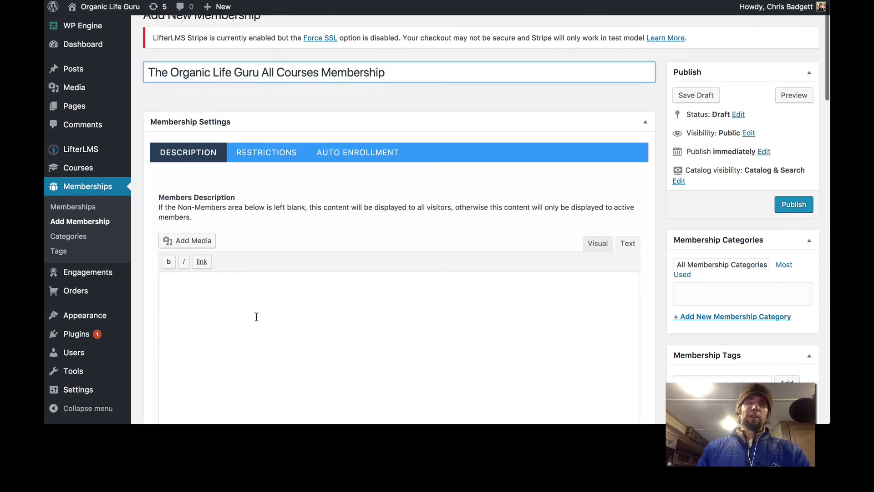
type("Get ")
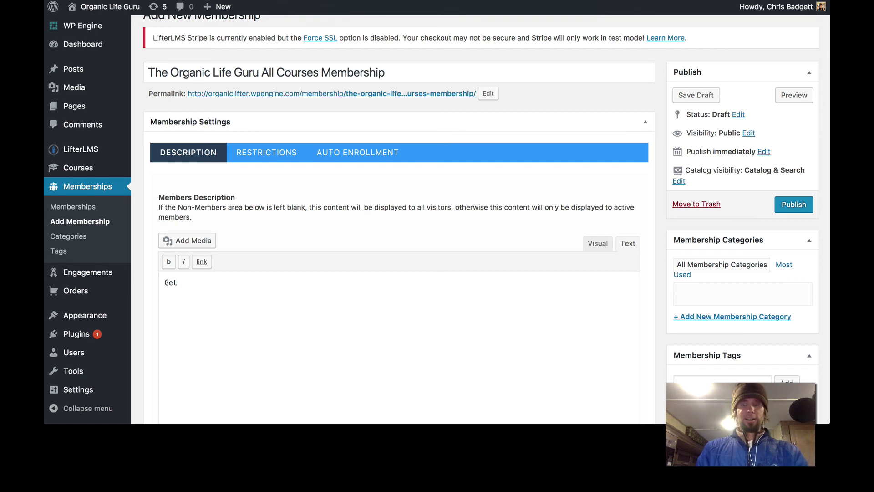
type("all the")
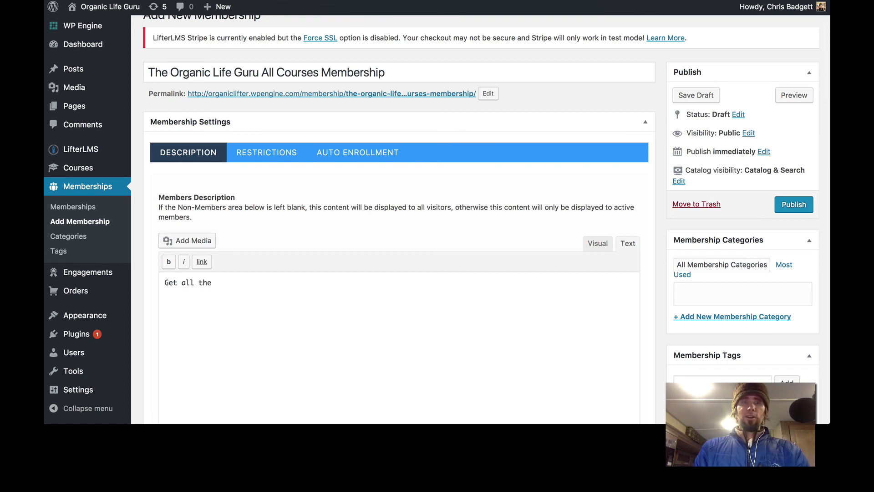
key("BackSpace")
key("BackSpace")
key("BackSpace")
key("BackSpace")
key("BackSpace")
key("BackSpace")
type("cce")
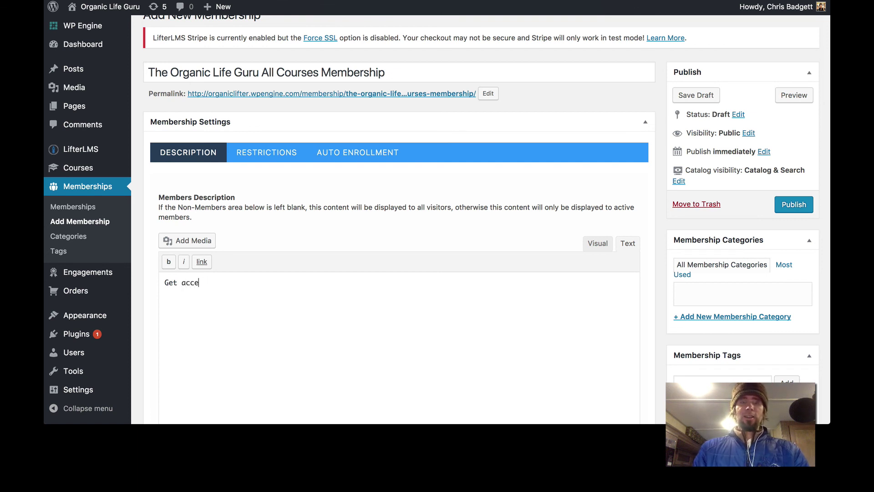
type("ss to all the co")
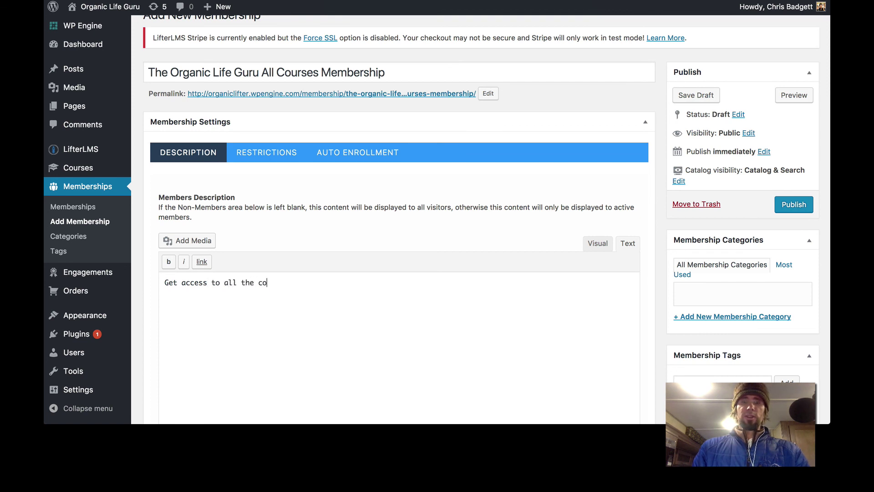
type("urses made by")
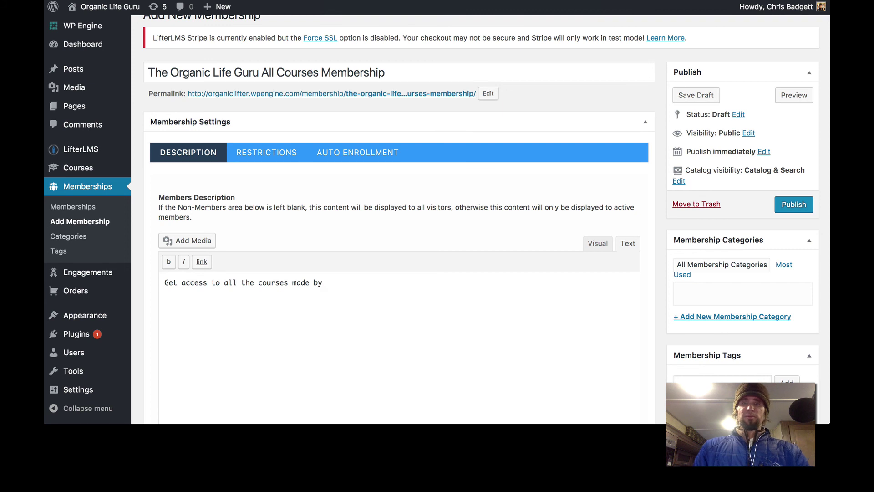
key("BackSpace")
key("BackSpace")
key("BackSpace")
key("BackSpace")
key("BackSpace")
type("a")
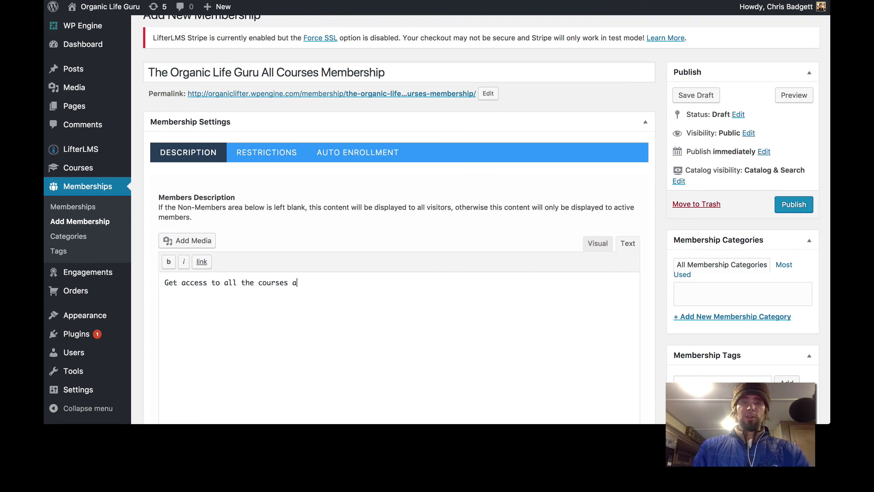
type("vailable at")
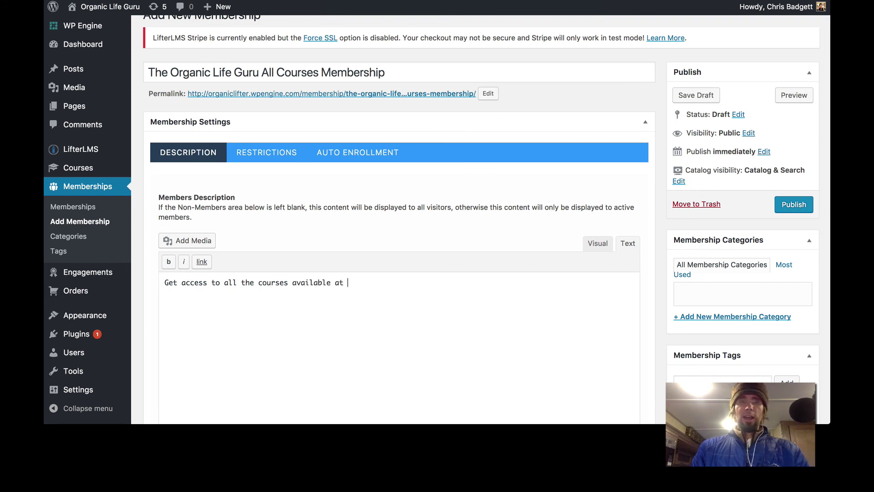
type(" Organic")
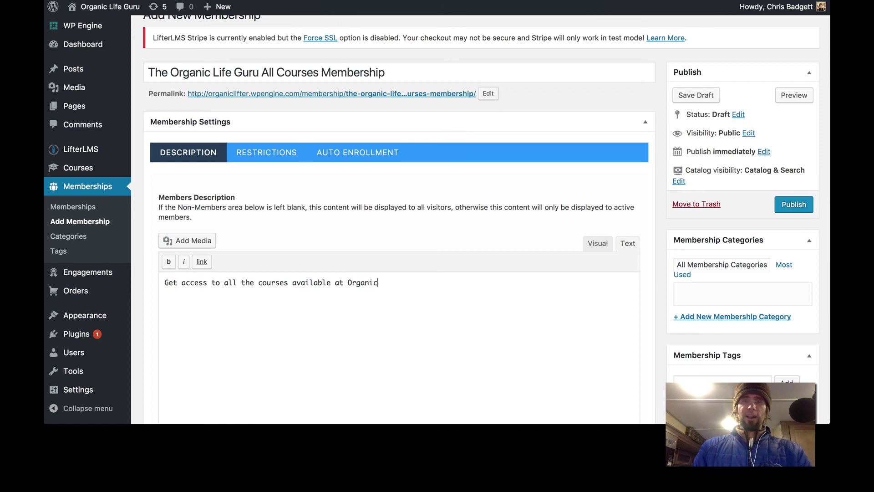
type(" Life Gu")
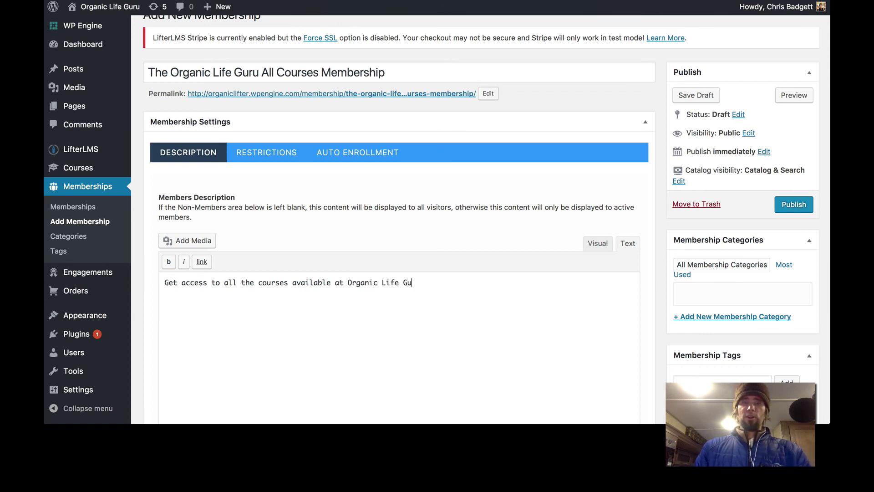
type("ru for ")
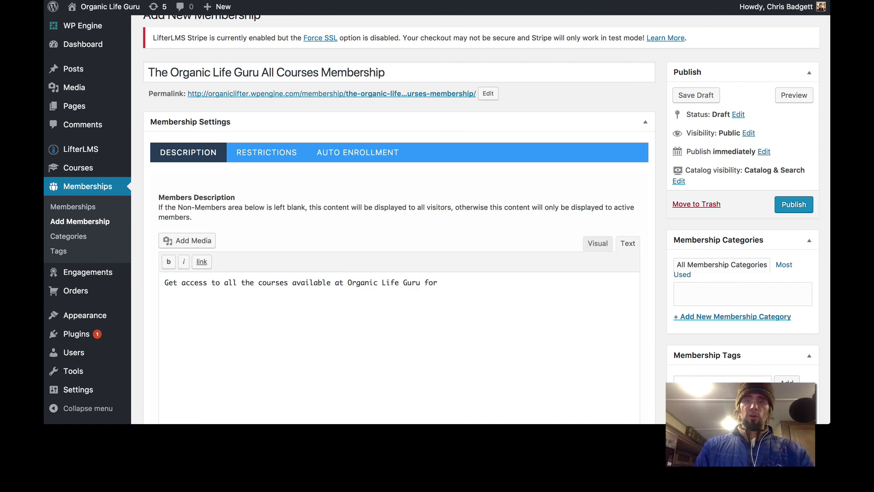
type("one lo")
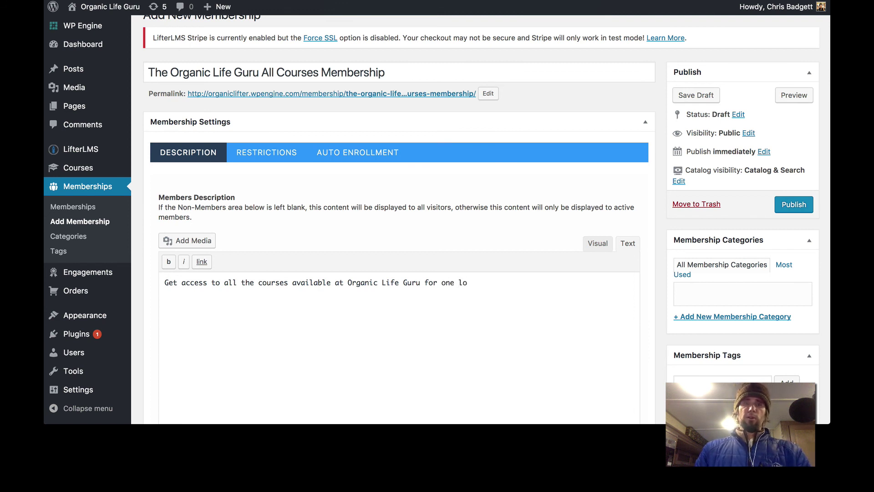
type("e ")
type("w monthly")
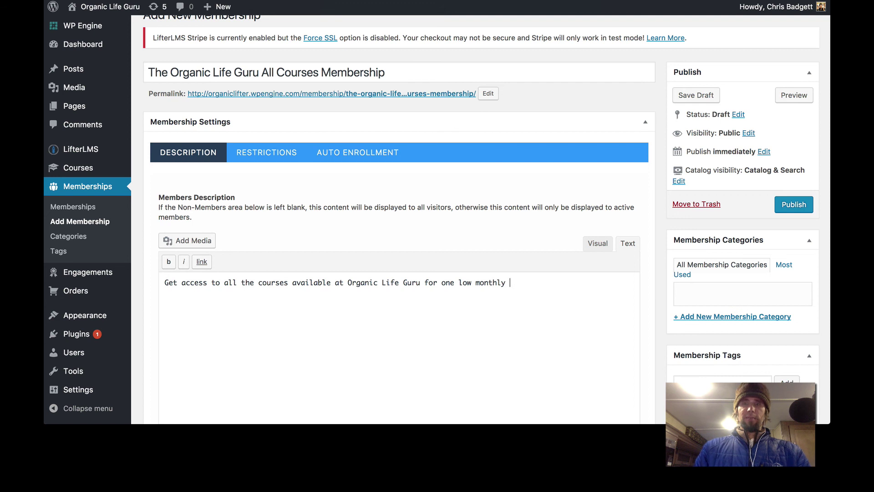
type(" payment")
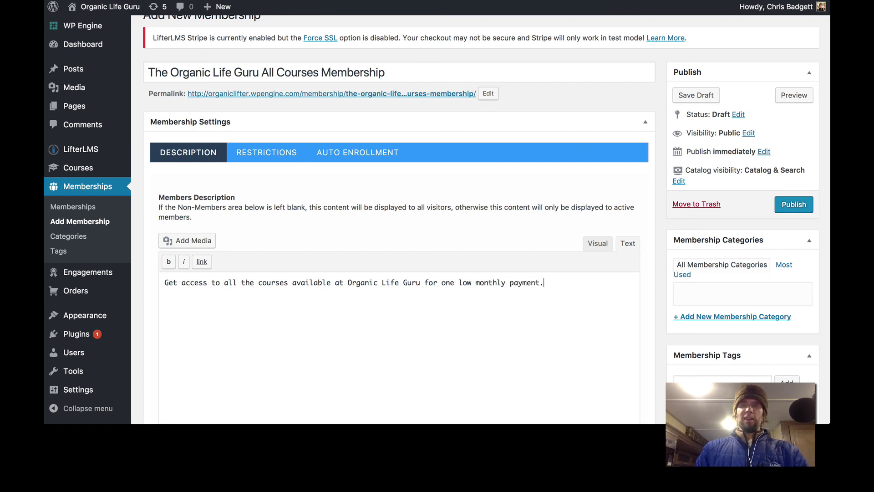
type(".")
scroll(487, 216, "down", 1)
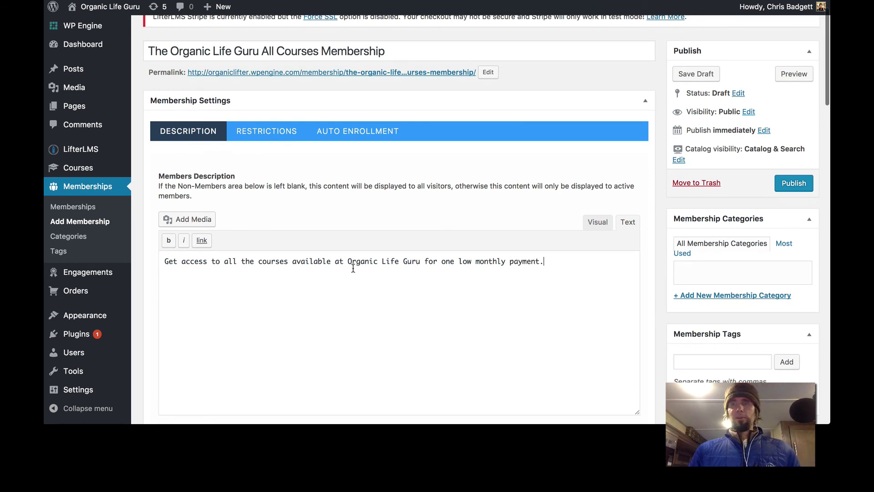
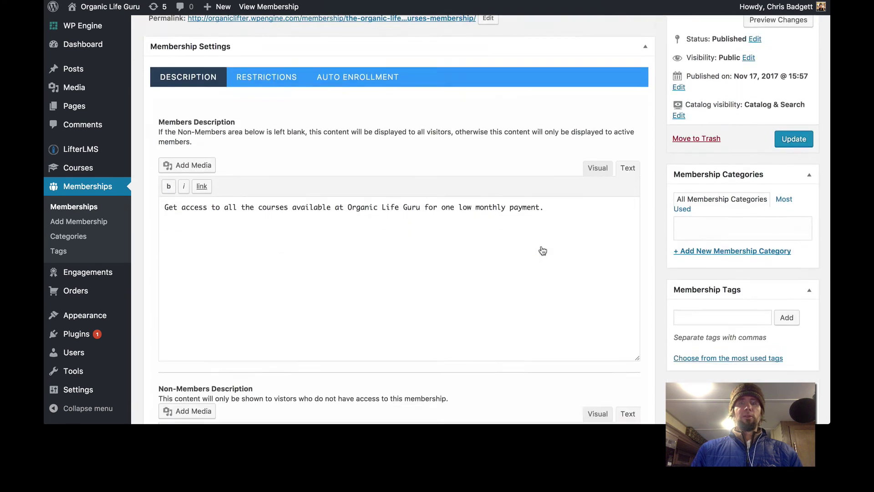
Add a new access plan to the all-courses membership under its product options.
scroll(549, 238, "up", 3)
scroll(550, 237, "up", 2)
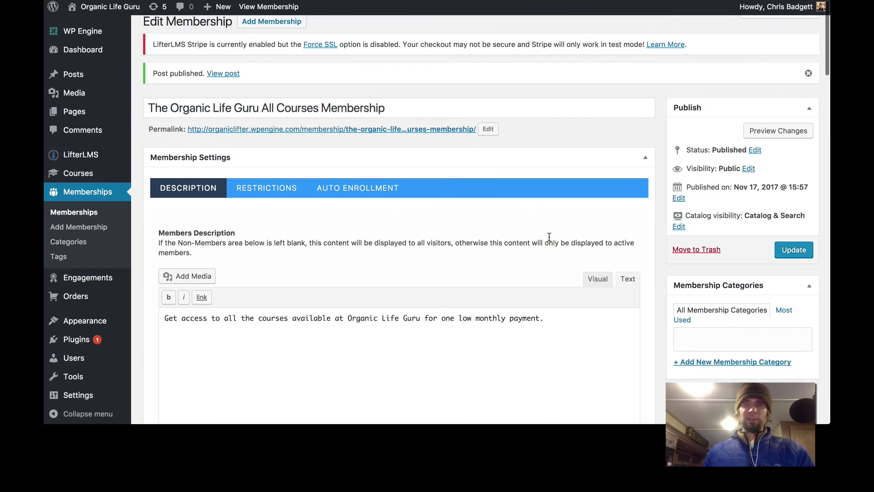
scroll(550, 241, "down", 12)
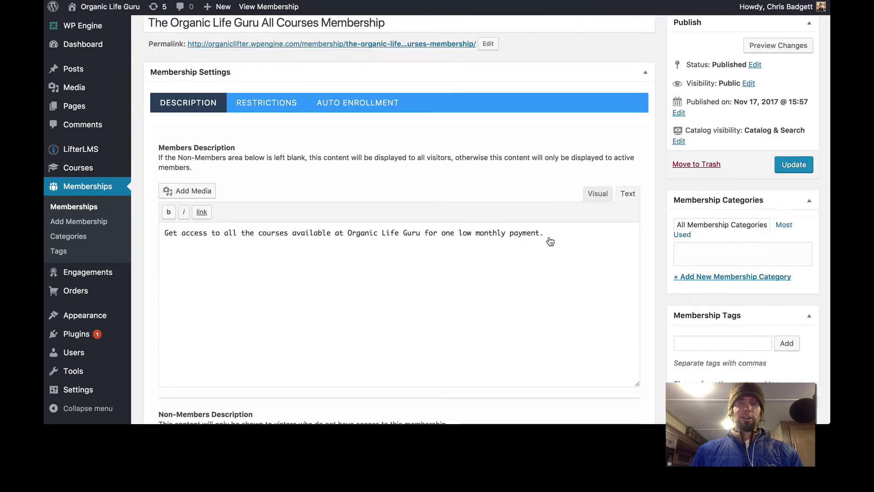
scroll(550, 241, "down", 1)
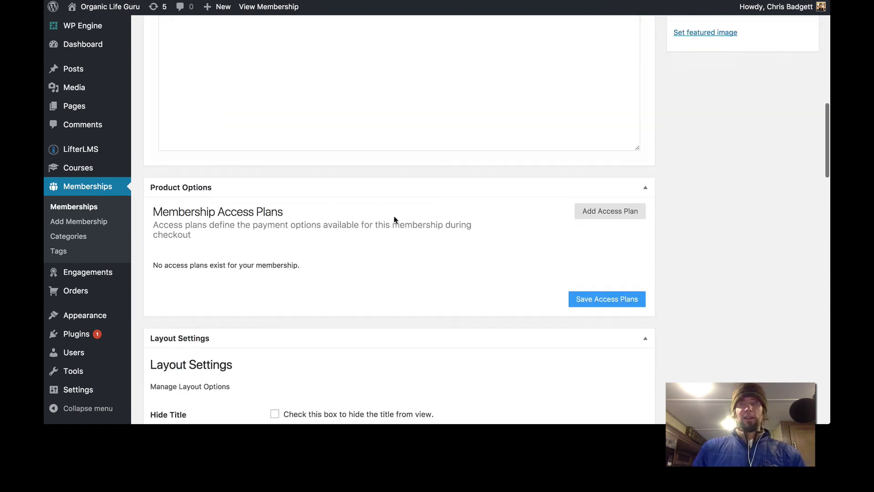
left_click(600, 210)
Title the new membership access plan "The All Courses".
left_click(199, 300)
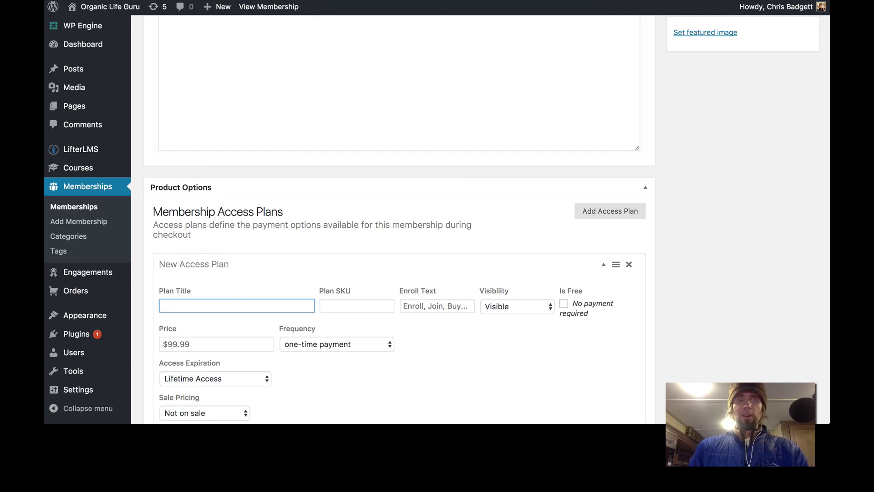
type("The A")
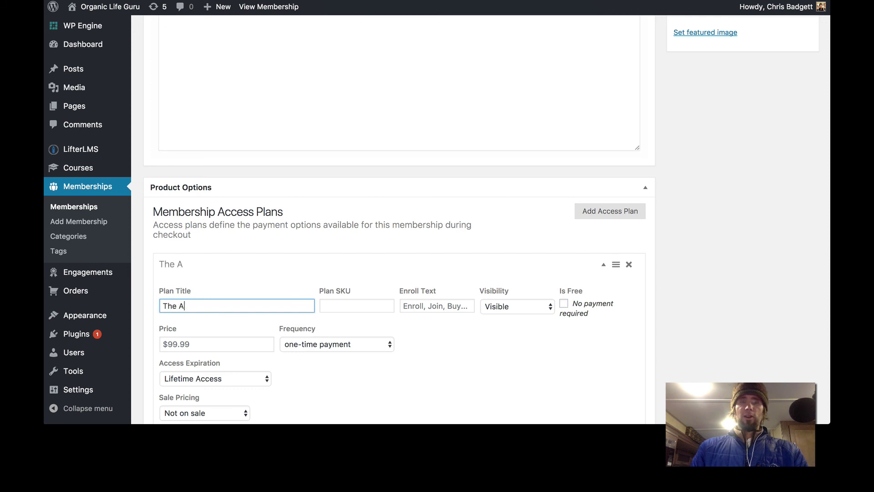
type("ll C")
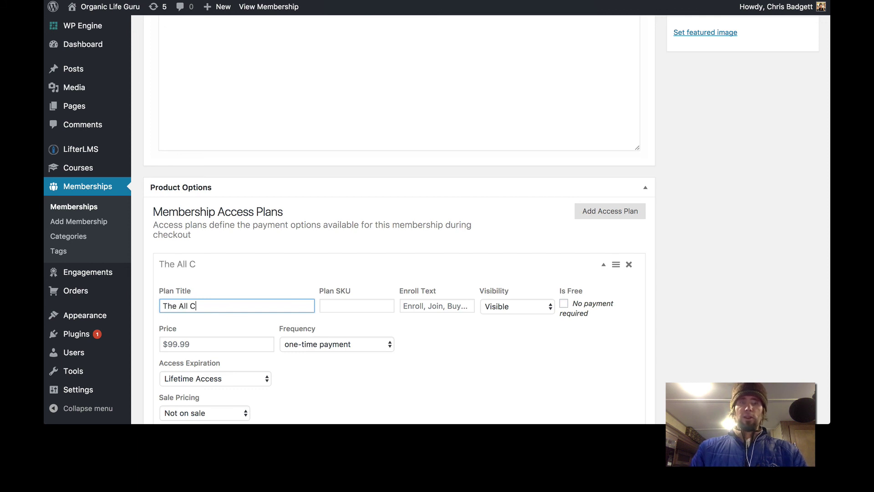
type("ourses")
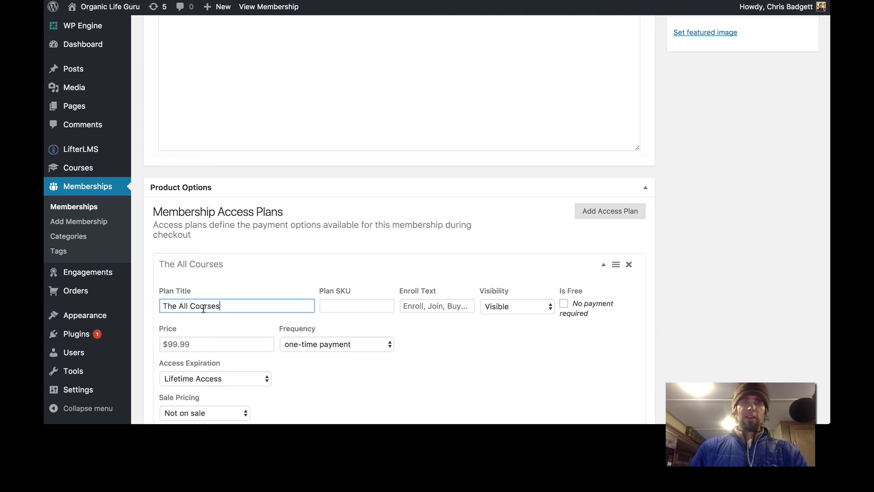
Replace the access plan's title with "Get All the Courses", correcting the capitalisation of the last word.
left_click_drag(223, 308, 146, 302)
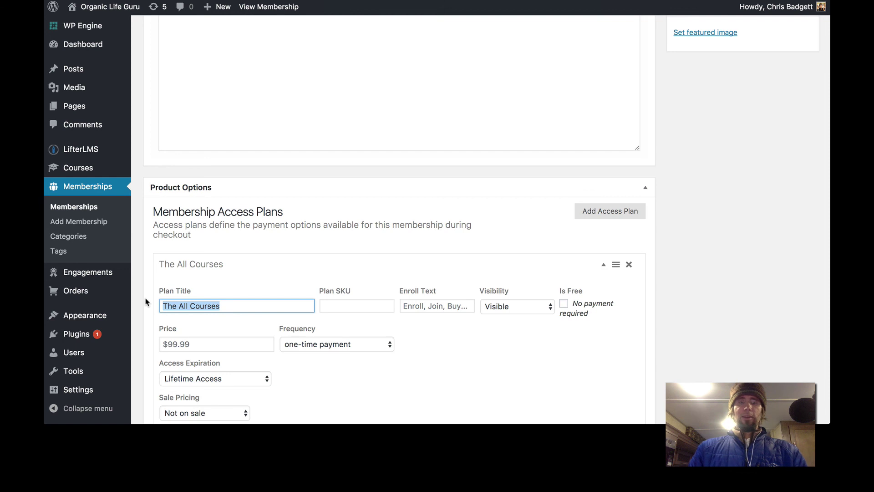
type("Get ")
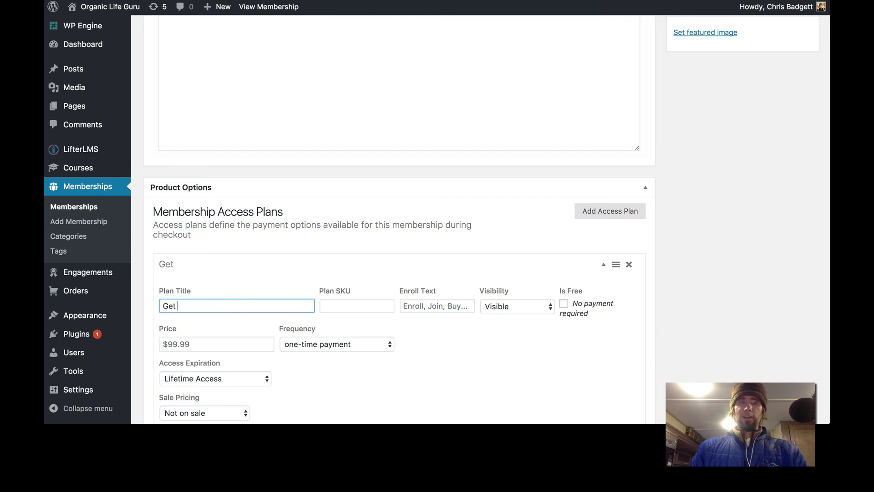
type("All ")
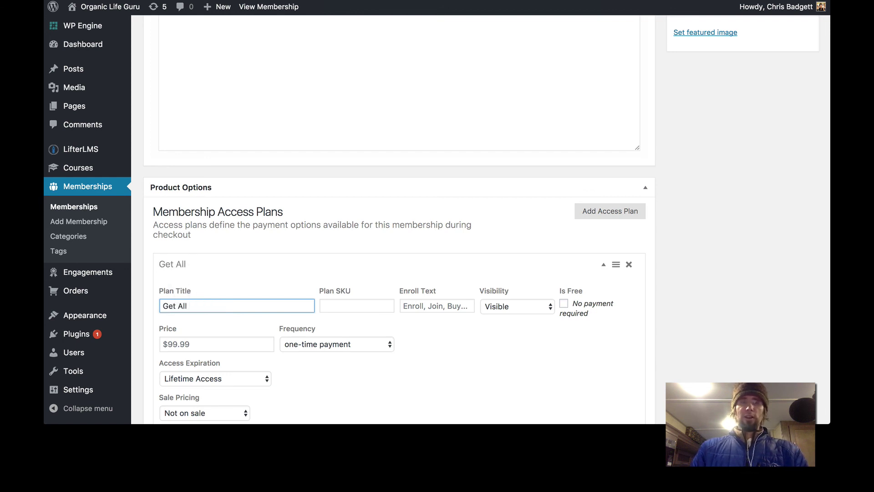
type("the COur")
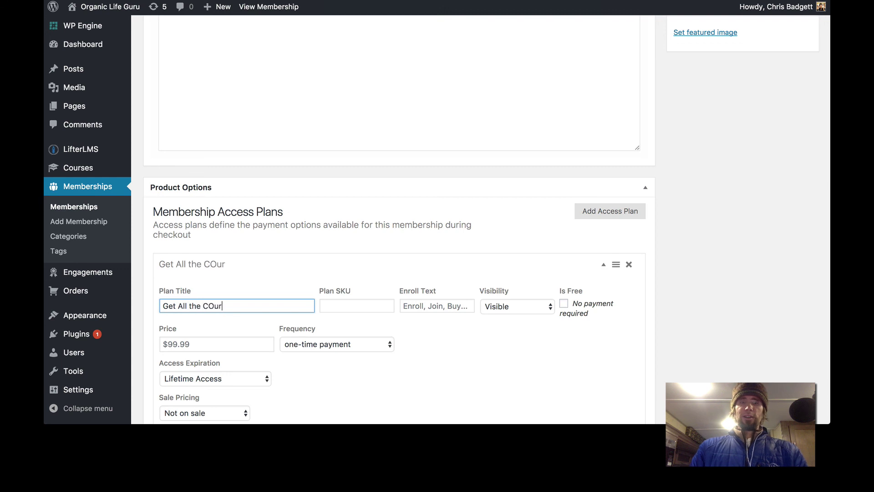
type("ses")
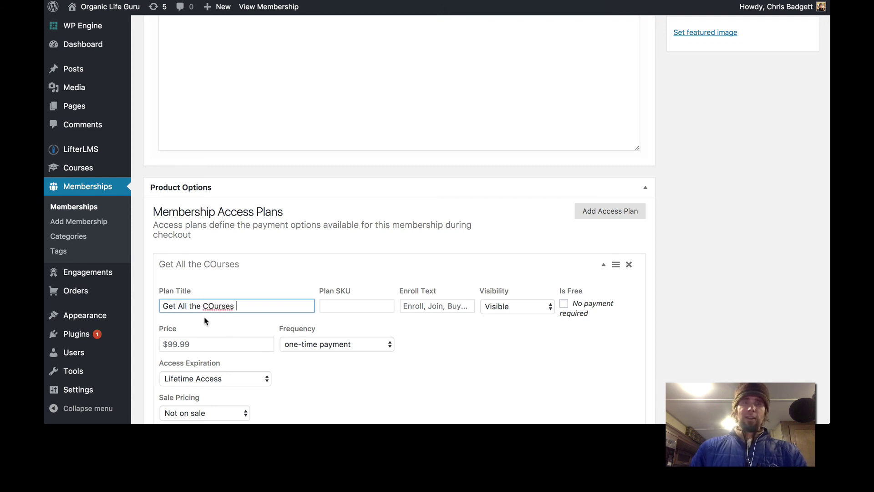
left_click(211, 305)
key("BackSpace")
type("ourses ")
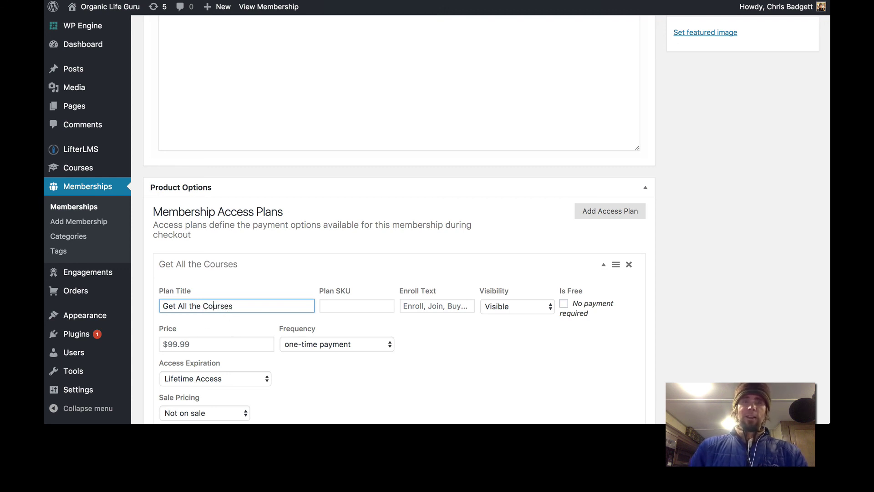
type("Available")
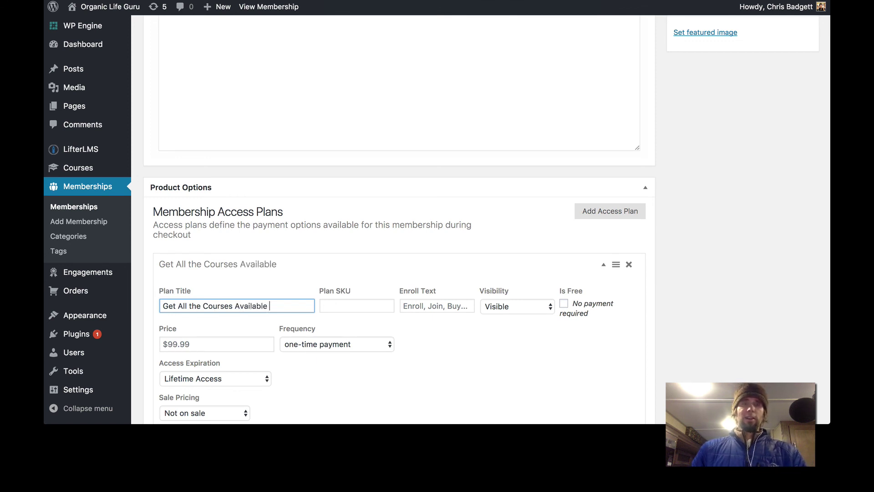
key("BackSpace")
key("BackSpace")
key("BackSpace")
key("BackSpace")
key("BackSpace")
key("BackSpace")
key("BackSpace")
key("BackSpace")
key("BackSpace")
key("BackSpace")
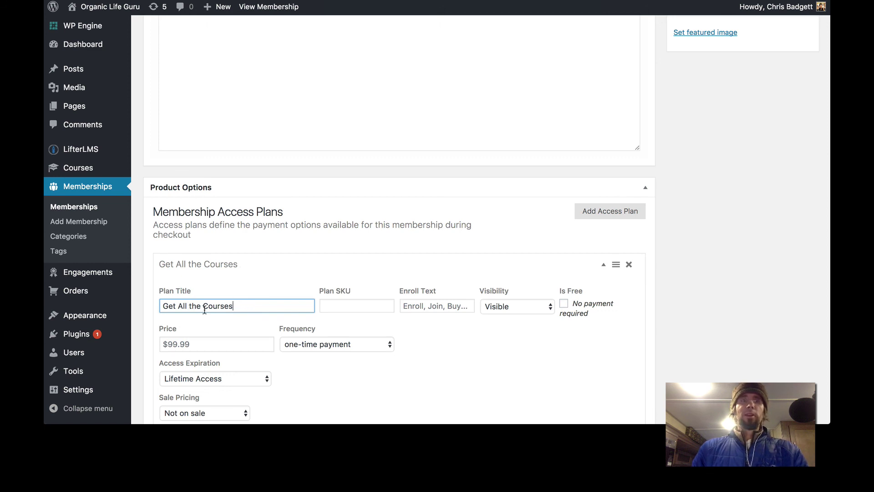
Extend the plan title to "Get All the Organic Life Guru Courses" and set the enroll text to "Buy Now!".
type("Organic Lif")
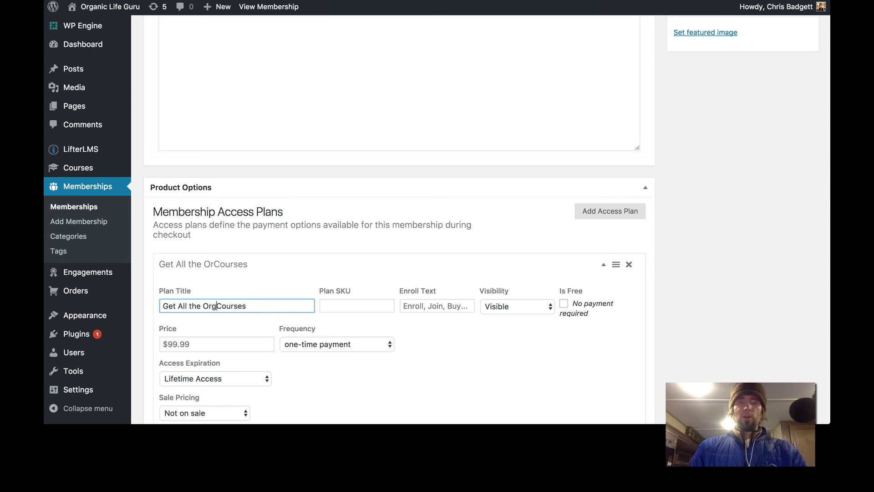
type("e Guru")
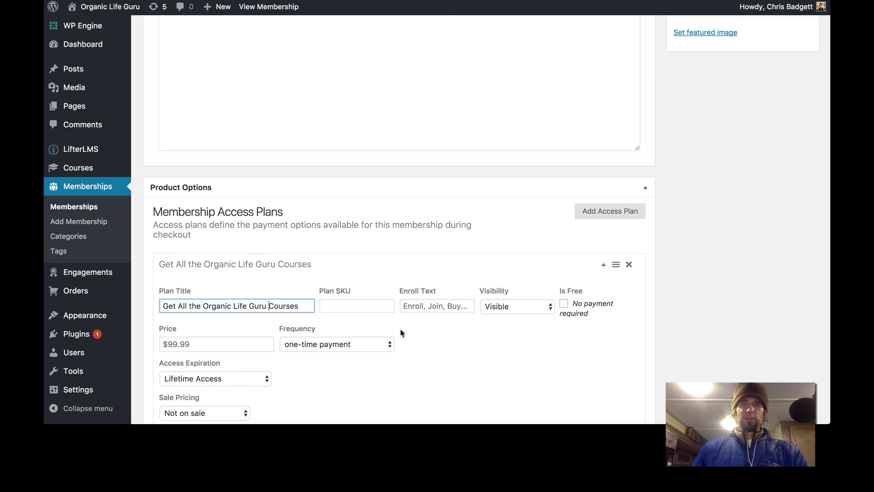
left_click(415, 307)
type("Buy Now!")
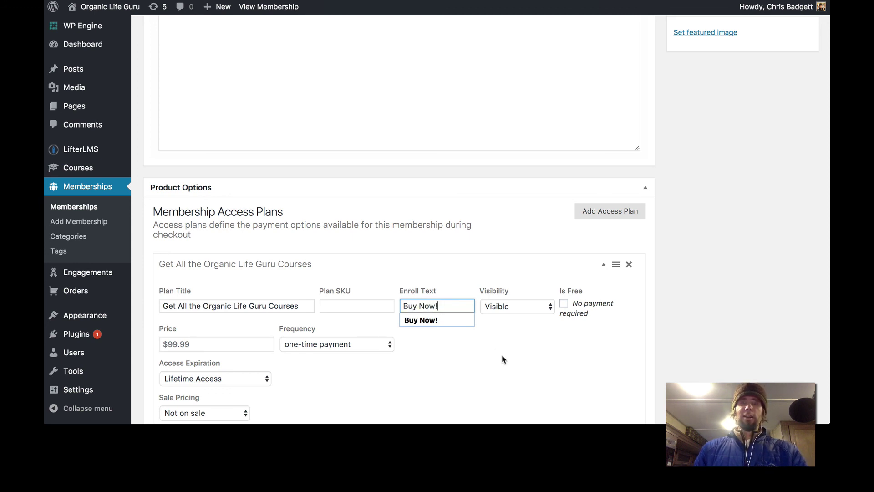
left_click(503, 359)
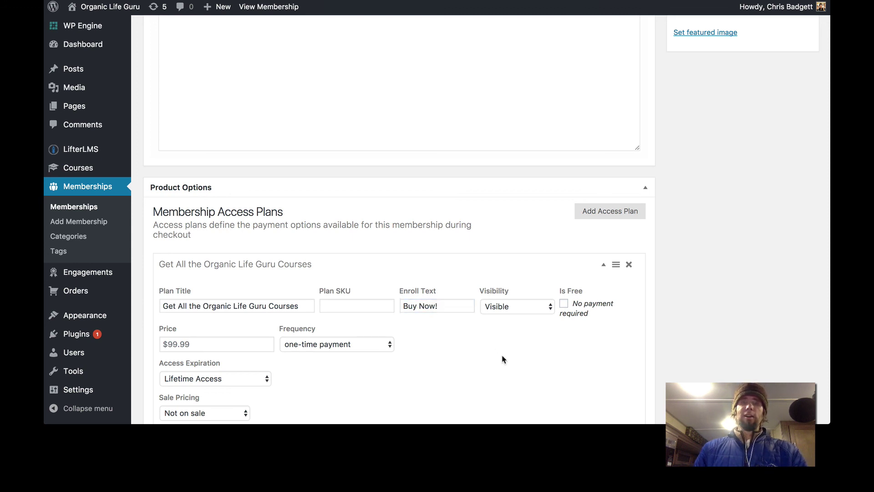
Set the plan's price to 30 with a recurring payment every month.
scroll(496, 358, "down", 3)
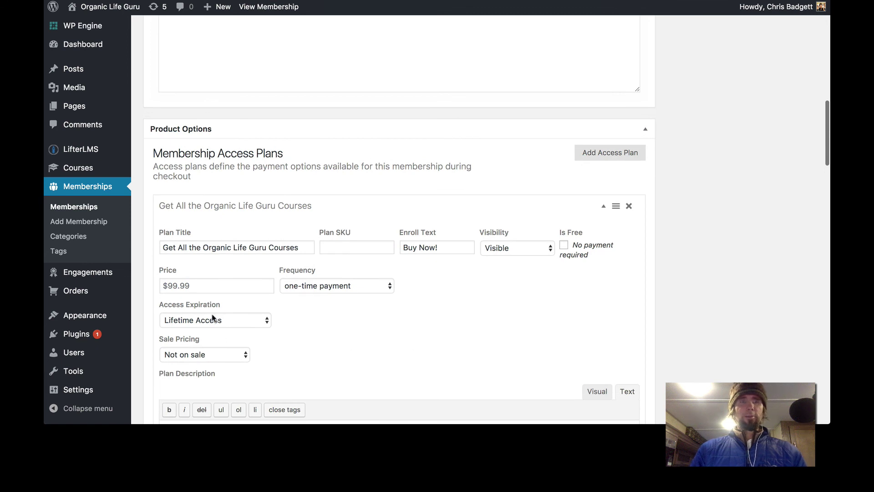
left_click(178, 285)
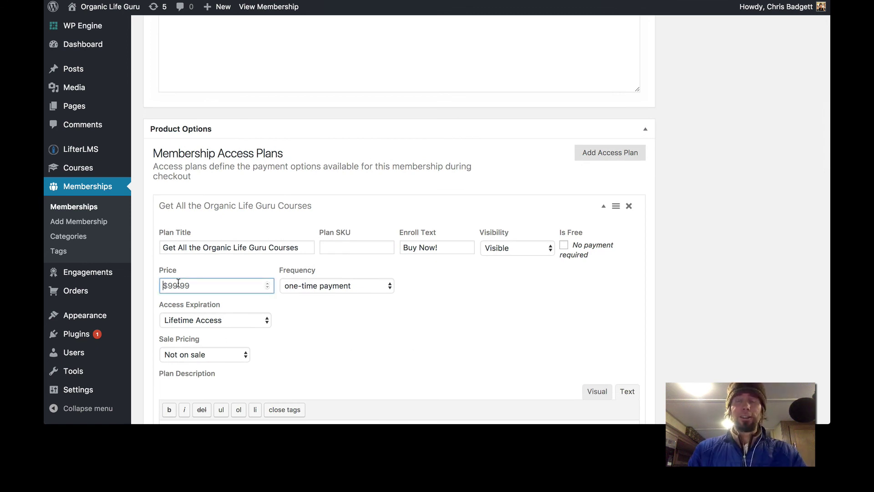
type("30")
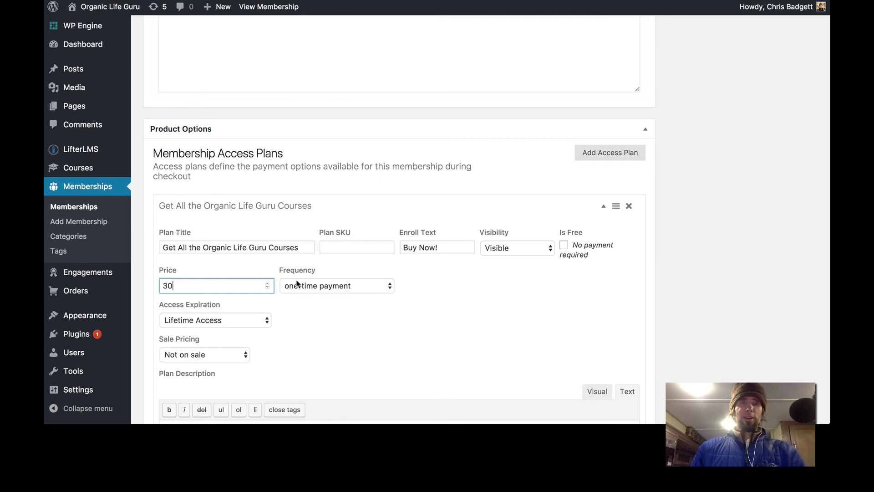
left_click(313, 286)
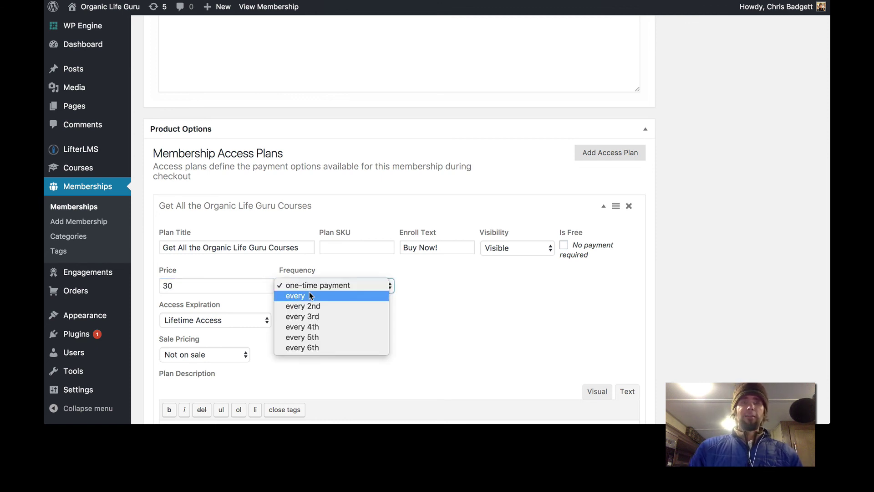
left_click(310, 295)
left_click(452, 286)
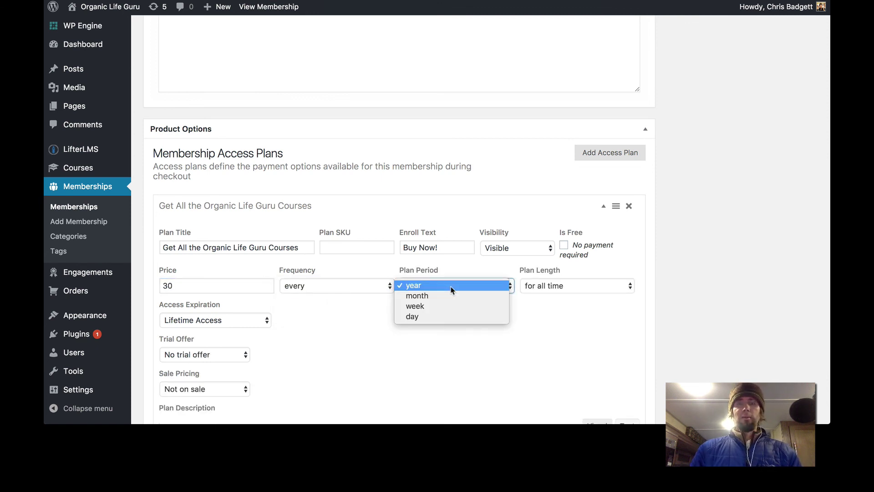
left_click(454, 296)
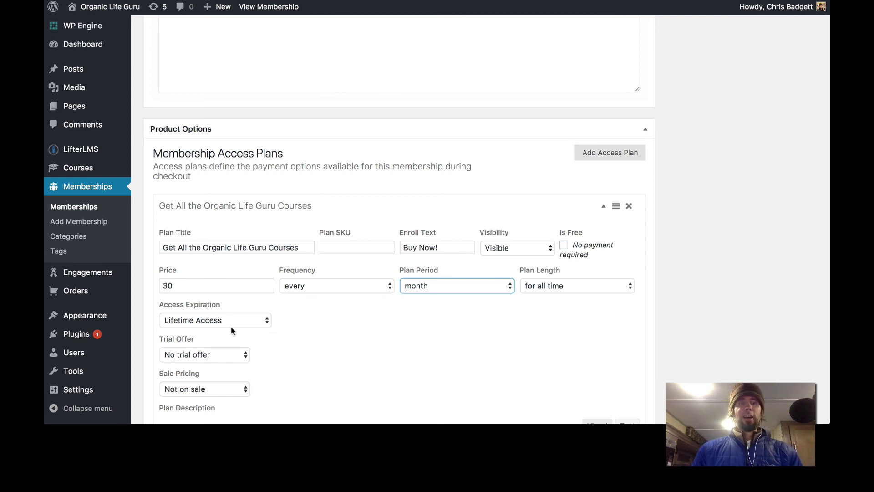
Check the access expiration options, keep Lifetime Access, and save the membership's access plans.
left_click(214, 321)
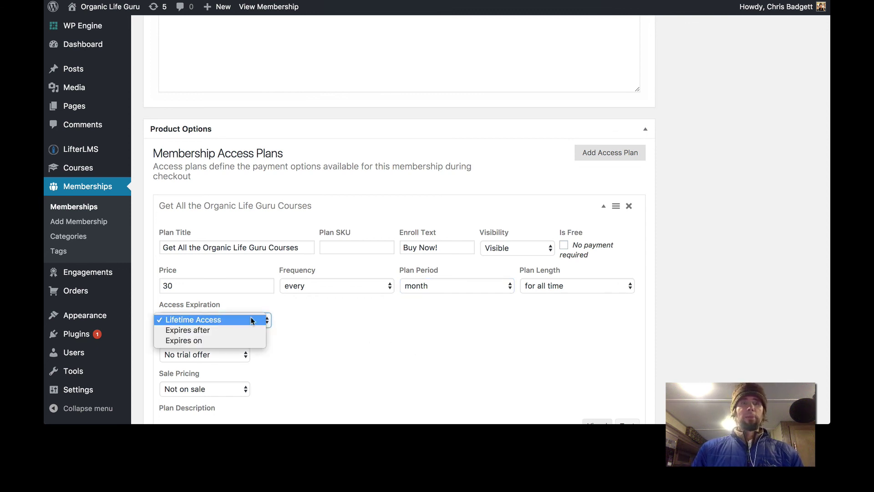
left_click(304, 323)
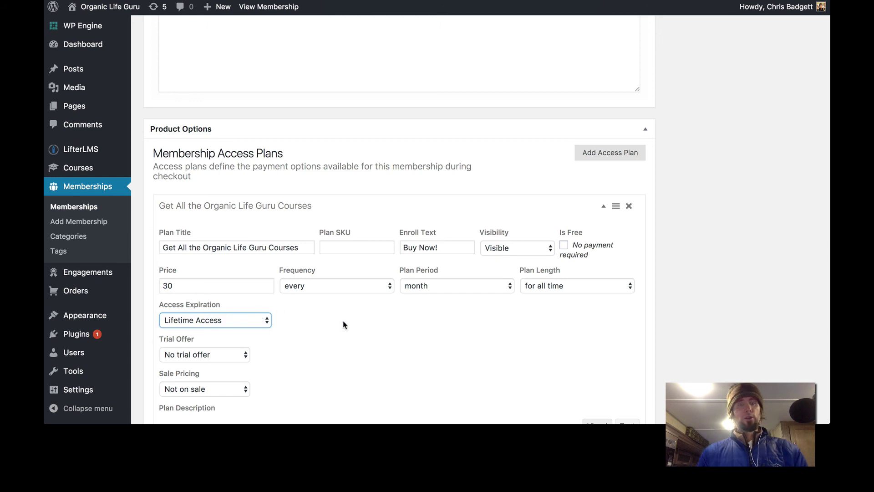
scroll(343, 325, "down", 4)
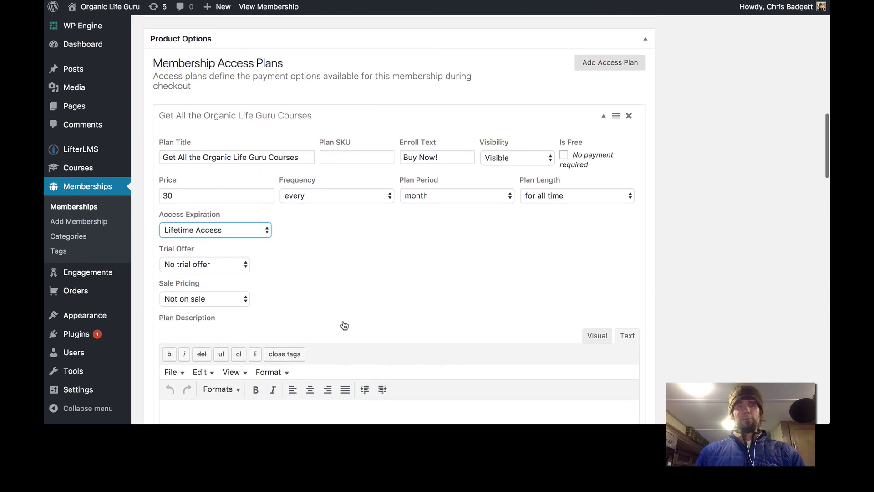
scroll(345, 325, "down", 2)
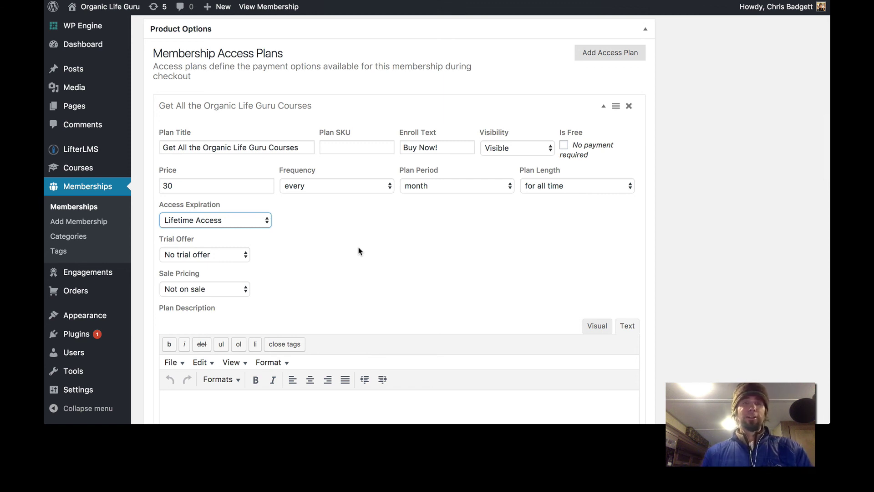
scroll(360, 251, "down", 2)
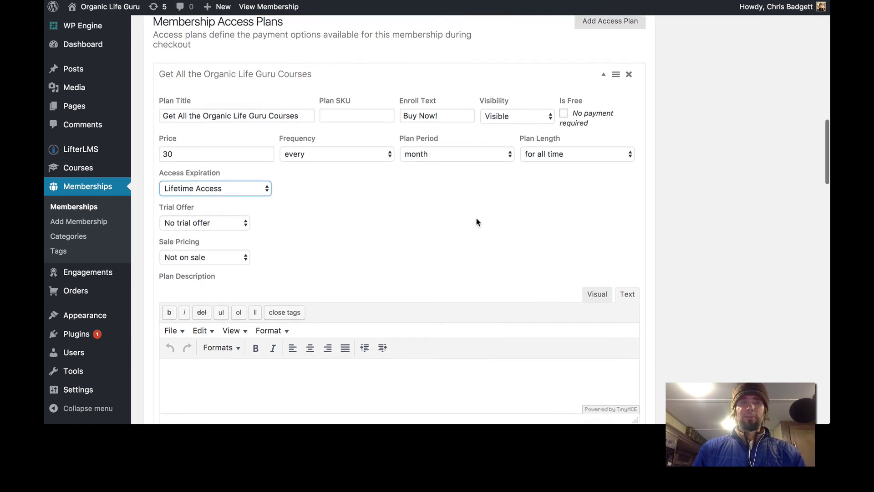
scroll(476, 221, "down", 5)
scroll(476, 219, "up", 5)
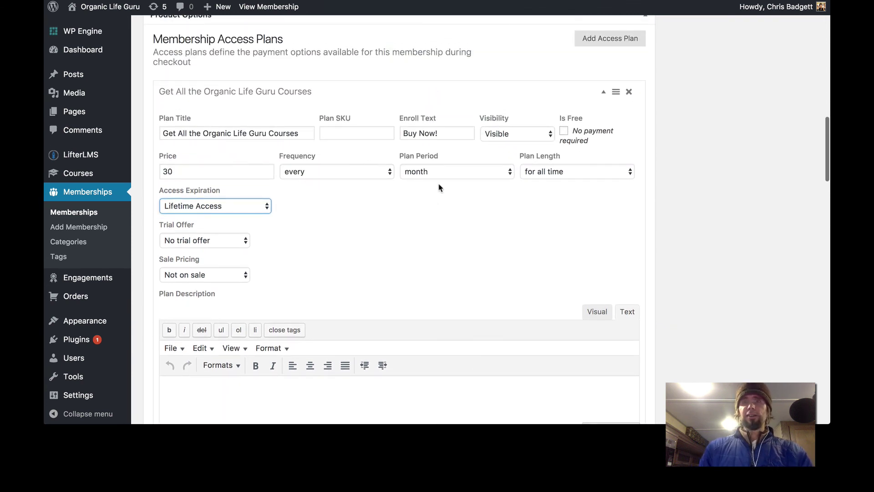
scroll(445, 228, "up", 1)
scroll(445, 229, "down", 2)
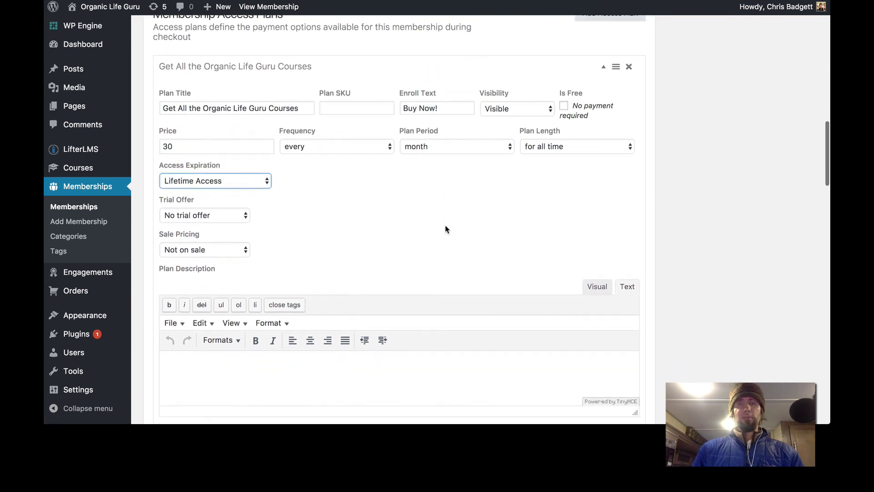
scroll(445, 230, "down", 6)
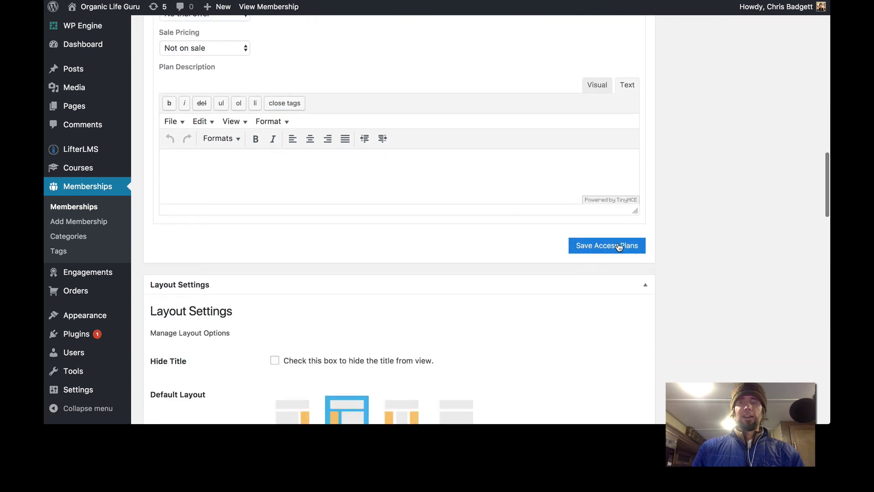
left_click(620, 246)
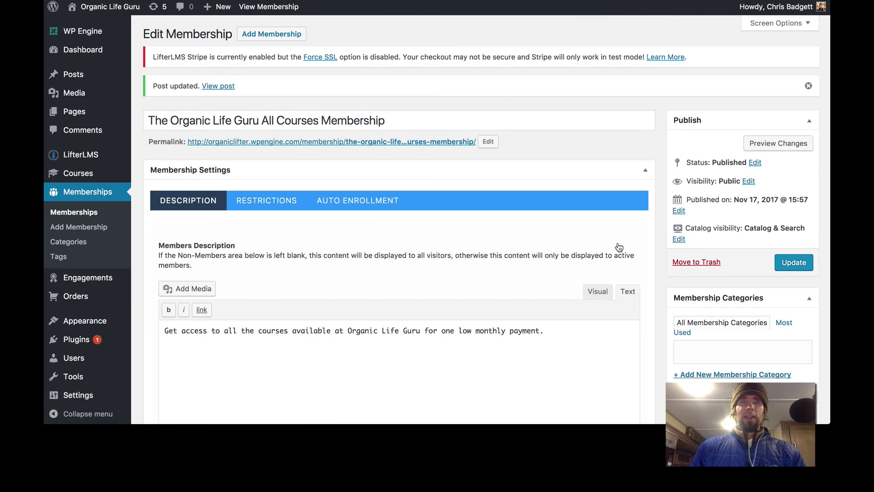
Add the courses Apitherapy: Health and Healing from the Hive and Beekeeping 101: Organic, Natural, Traditional to the membership's auto-enrollment.
scroll(619, 247, "down", 4)
scroll(617, 246, "up", 4)
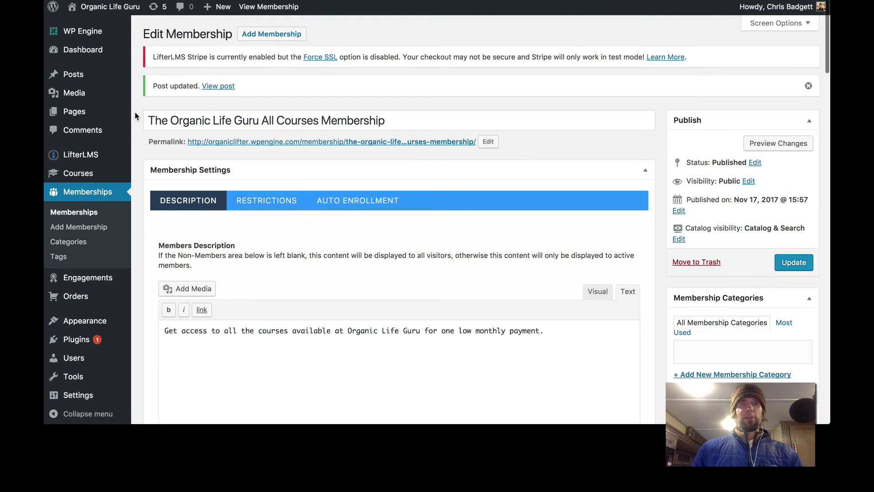
mouse_move(77, 173)
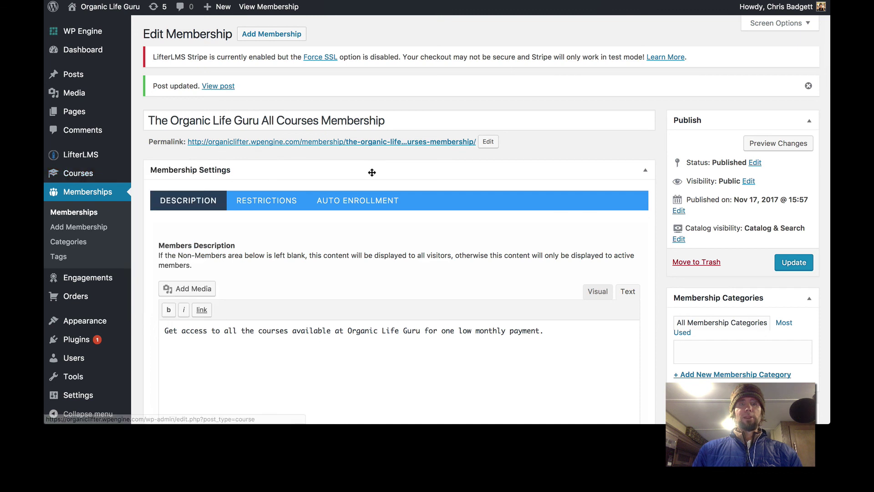
left_click(365, 209)
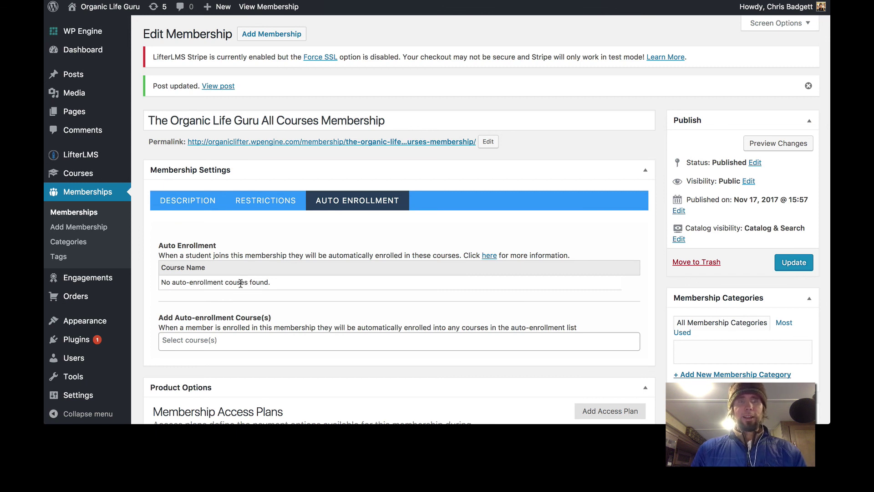
left_click(224, 348)
scroll(224, 346, "down", 1)
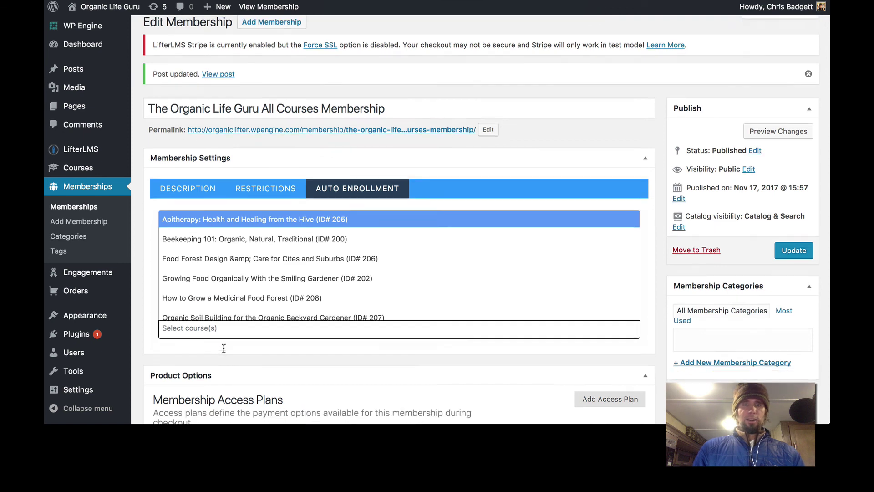
left_click(211, 184)
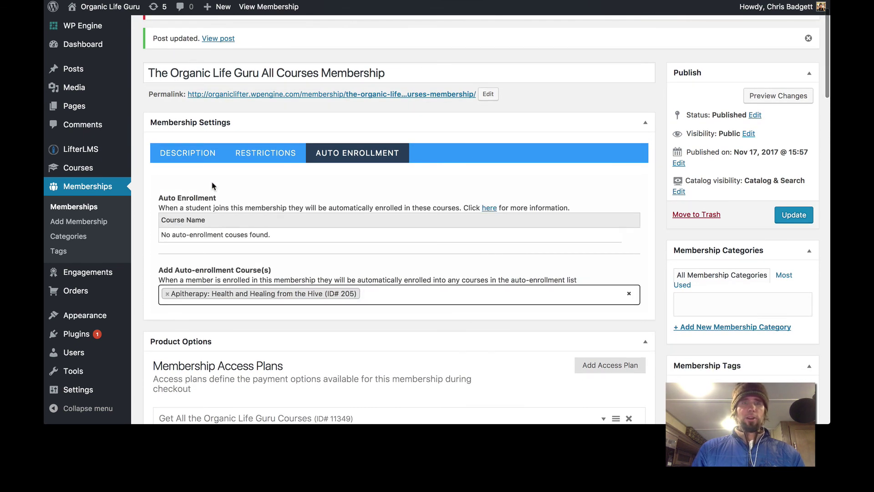
left_click(433, 299)
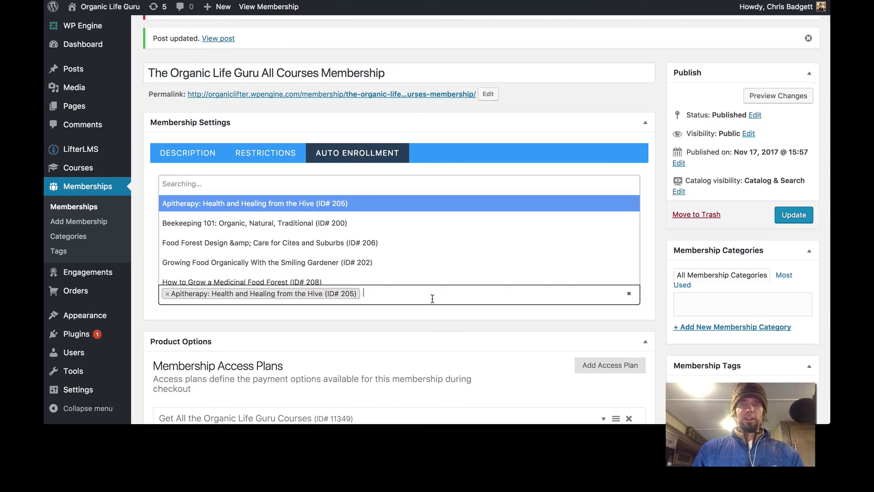
left_click(258, 207)
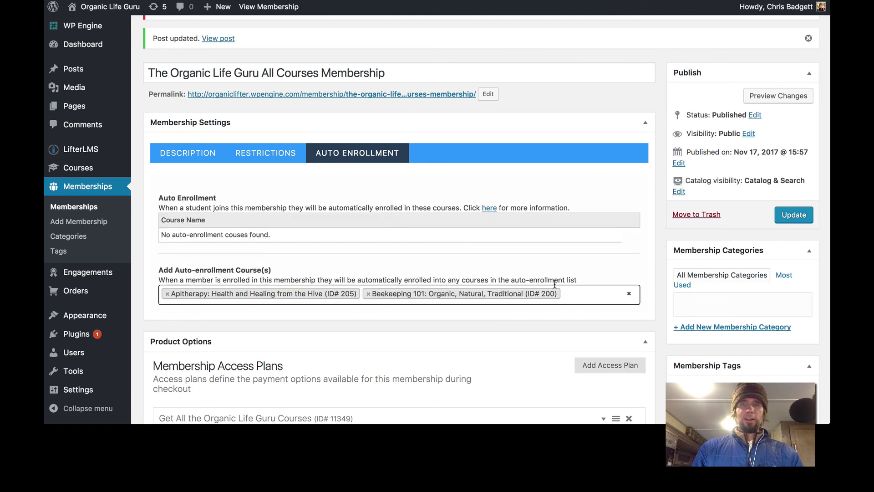
Add Food Forest Design & Care for Cites and Suburbs, Growing Food Organically With the Smiling Gardener and How to Grow a Medicinal Food Forest to auto-enrollment.
left_click(568, 293)
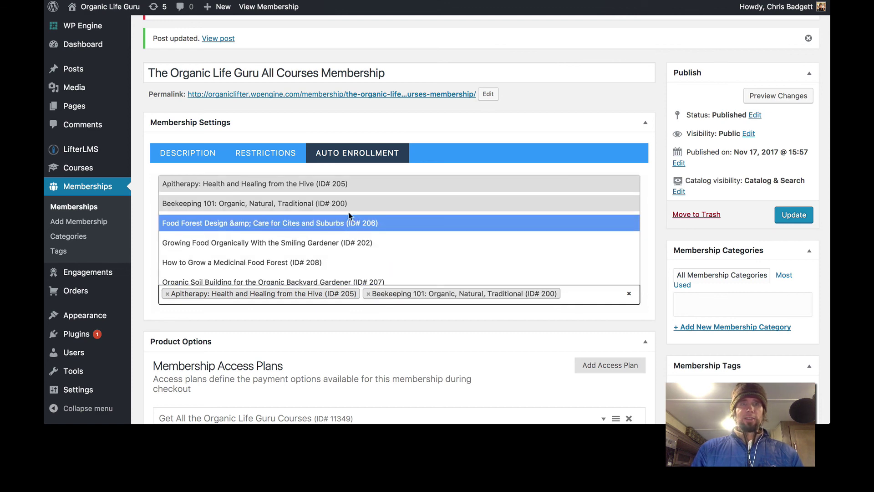
left_click(328, 225)
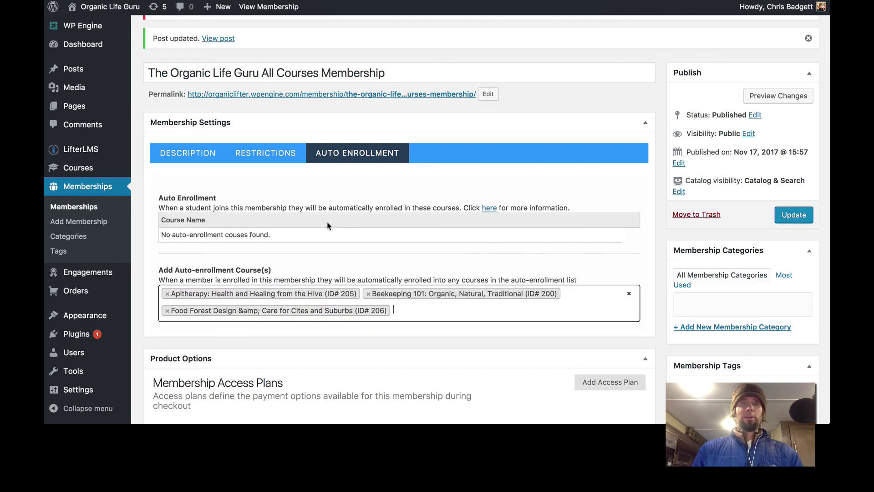
left_click(420, 313)
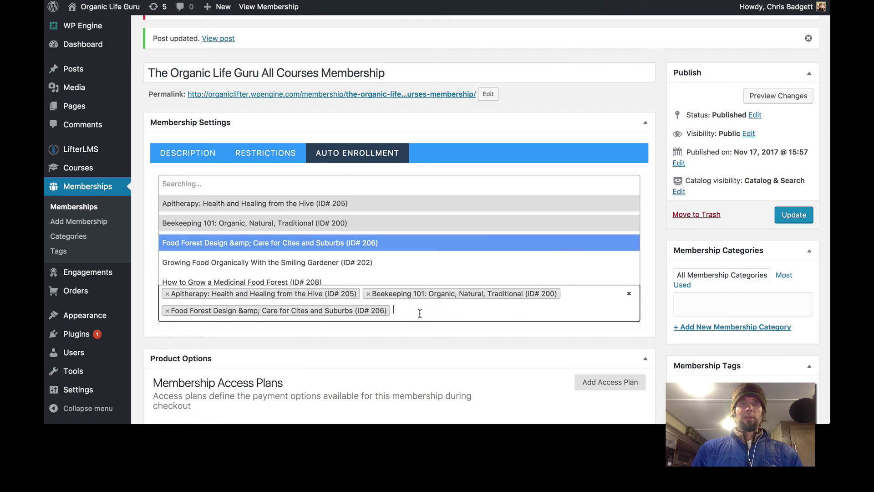
left_click(292, 243)
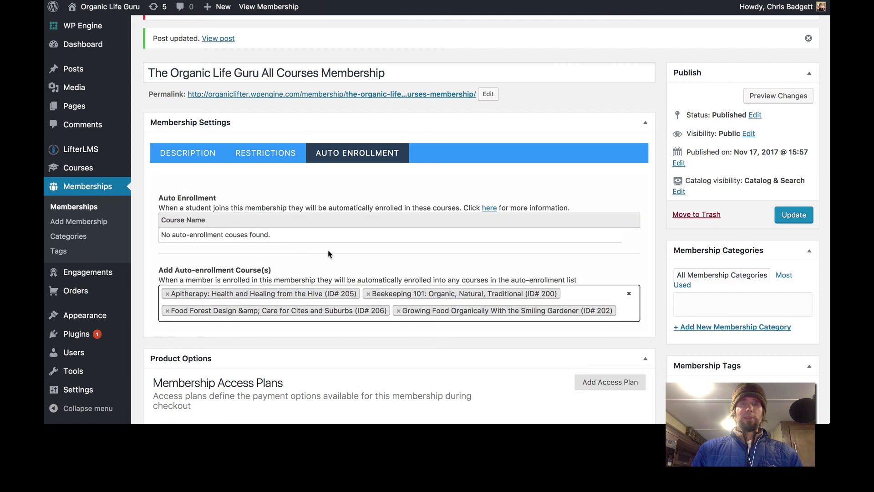
scroll(365, 259, "down", 1)
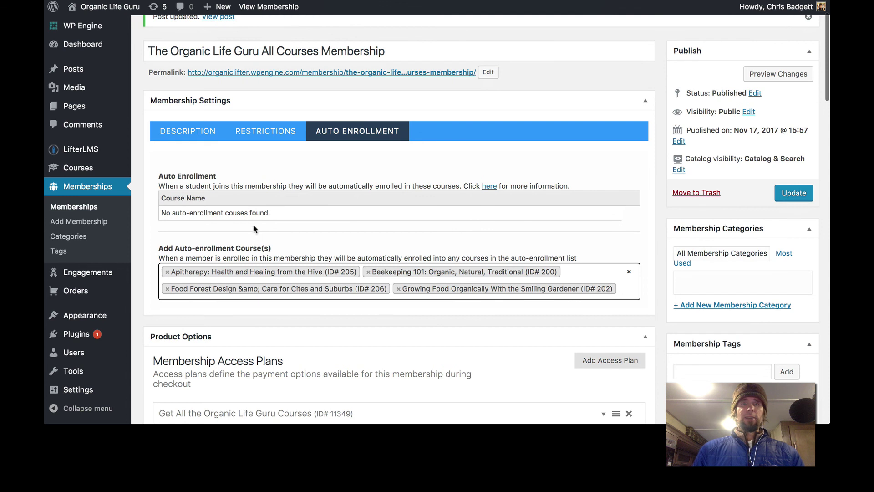
left_click(574, 279)
left_click(409, 248)
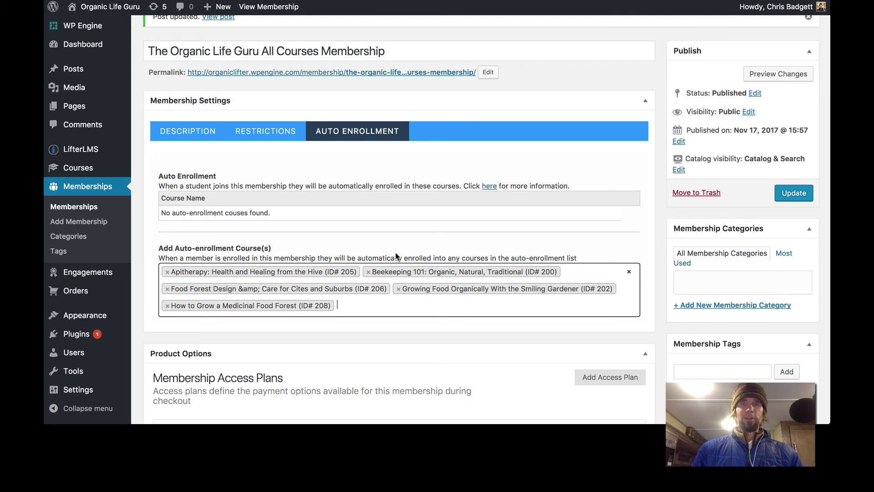
Add Organic Soil Building for the Organic Backyard Gardener, Permaculture Design Course and Permaculture Design for Conserving Water to the auto-enrollment courses.
left_click(369, 316)
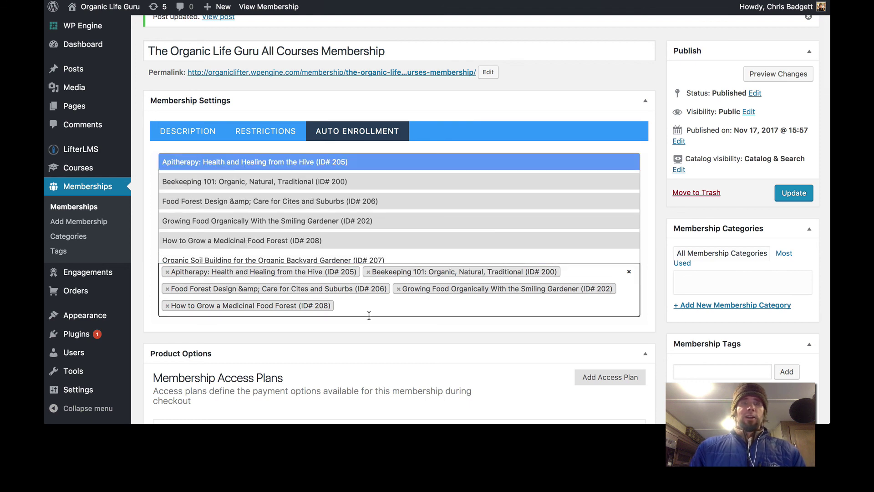
left_click(339, 257)
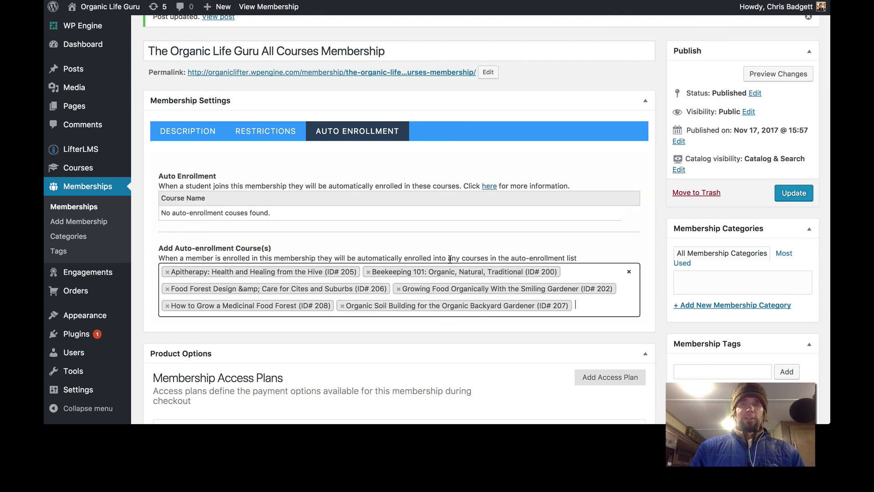
left_click(578, 304)
scroll(507, 217, "down", 5)
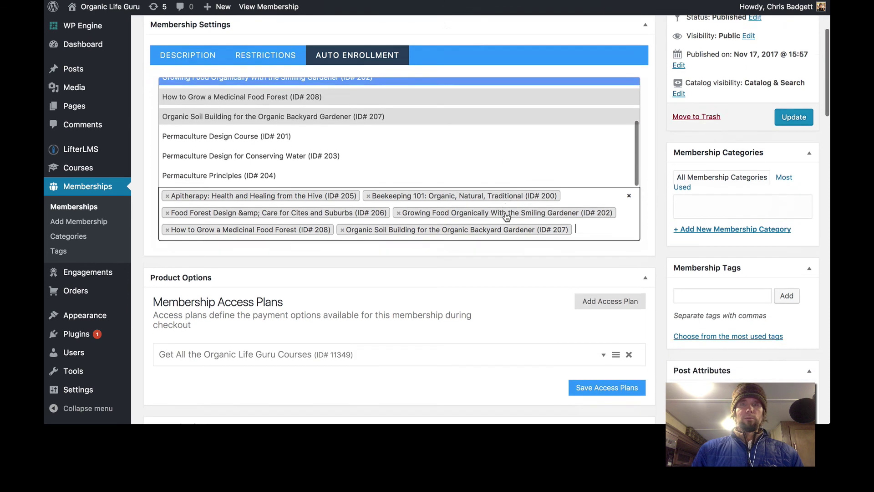
left_click(289, 91)
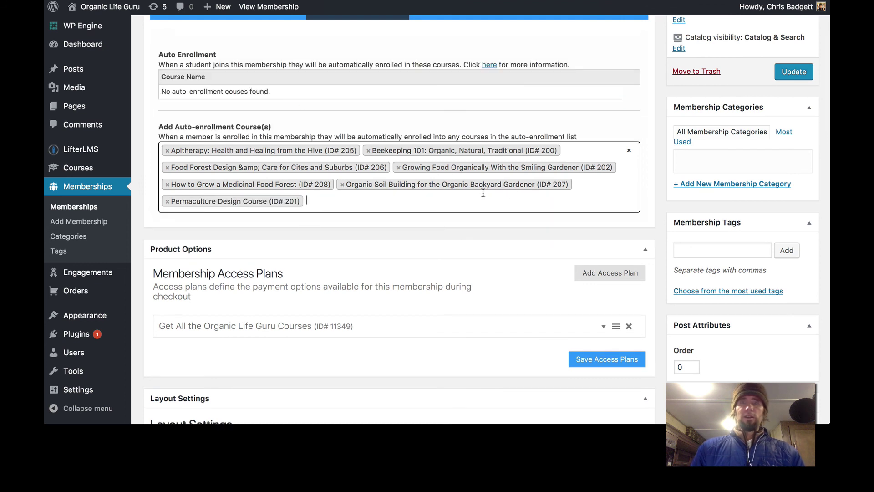
left_click(436, 206)
scroll(308, 111, "up", 3)
scroll(307, 112, "down", 3)
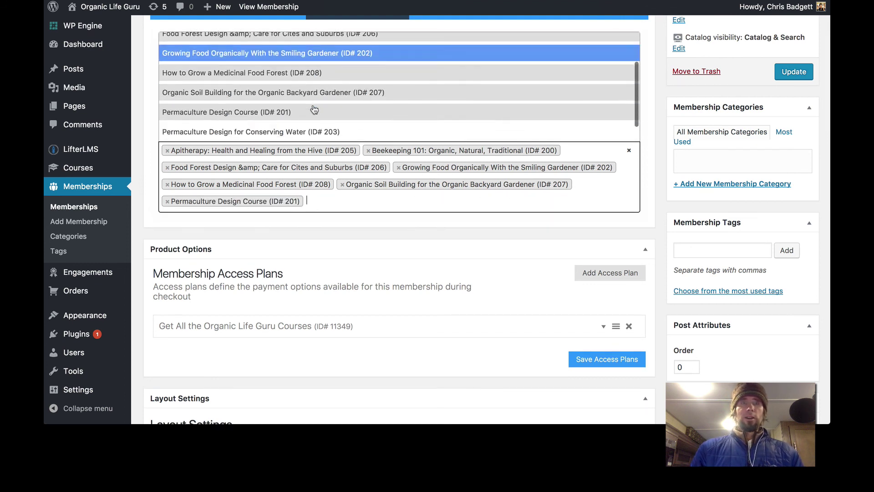
left_click(308, 113)
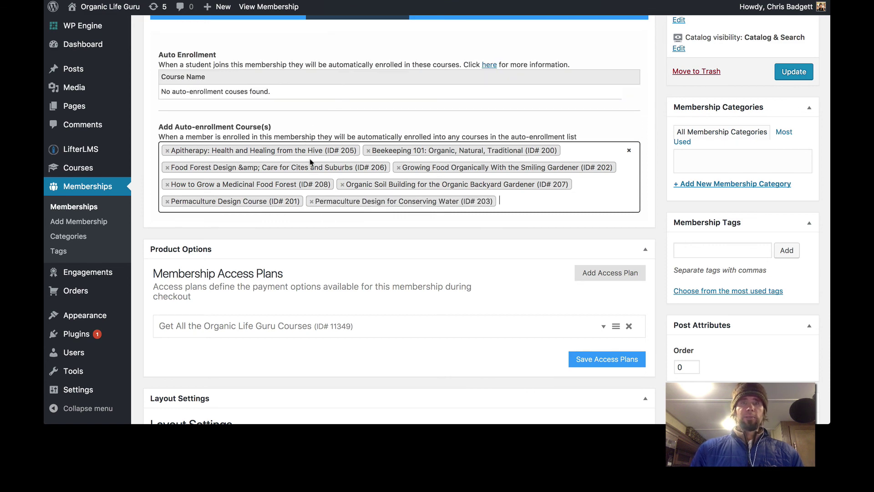
Add Permaculture Principles to the auto-enrollment courses and update the membership.
scroll(311, 161, "down", 2)
scroll(410, 178, "up", 2)
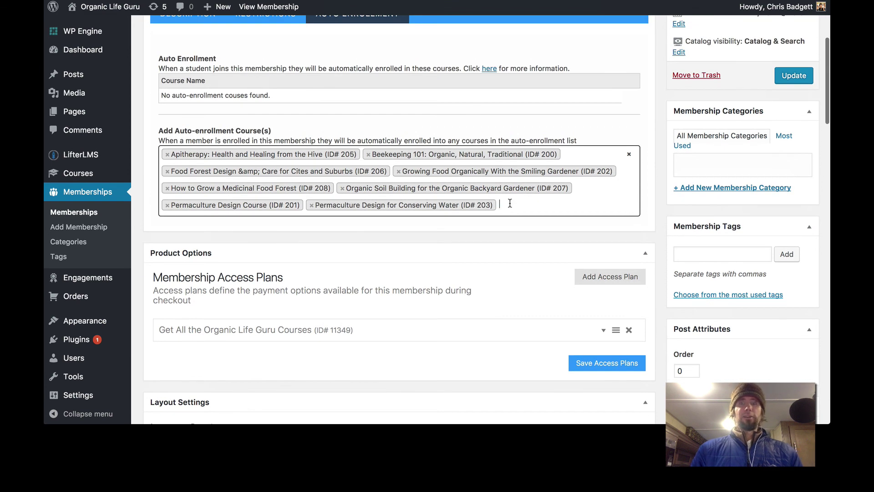
left_click(510, 204)
scroll(441, 122, "up", 3)
scroll(441, 122, "down", 2)
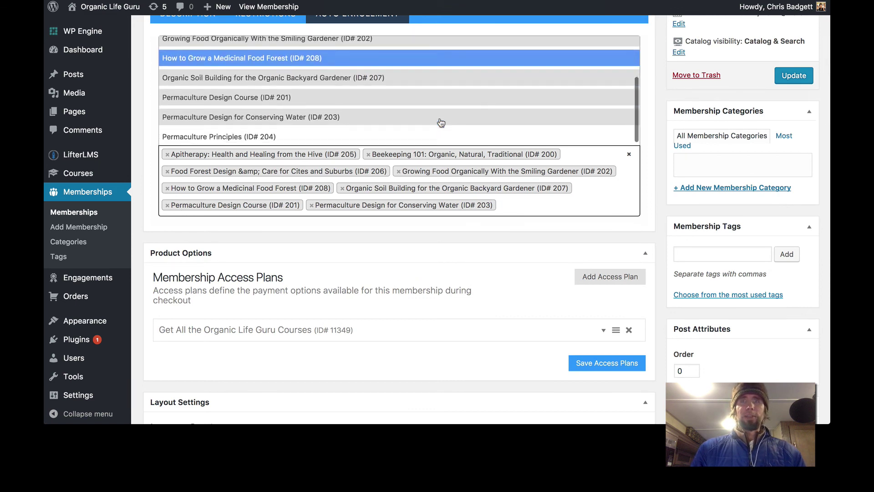
scroll(441, 122, "down", 1)
left_click(360, 125)
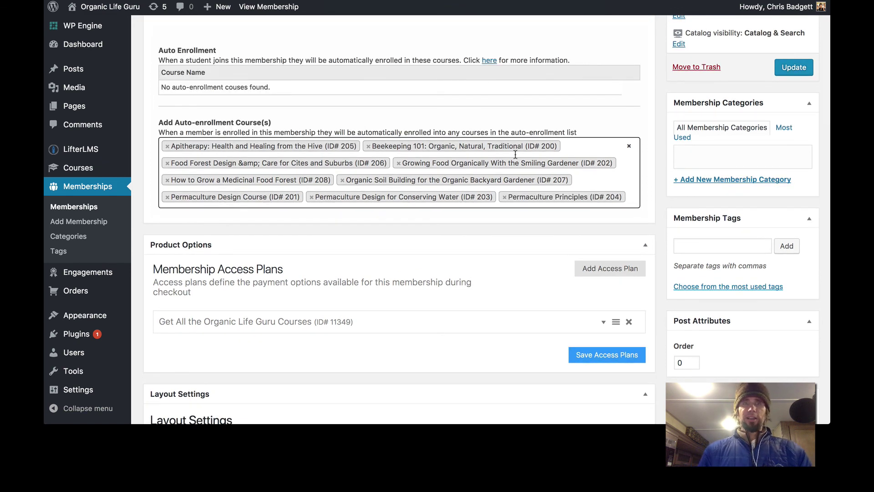
scroll(516, 154, "up", 3)
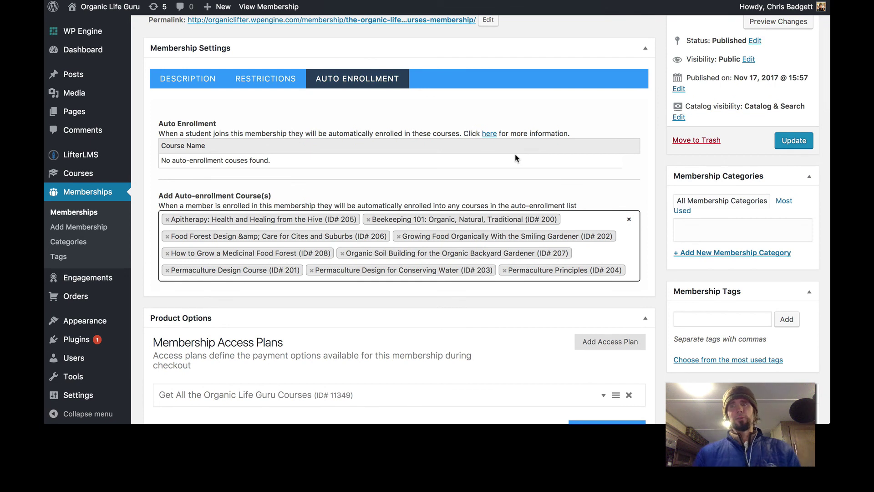
left_click(795, 144)
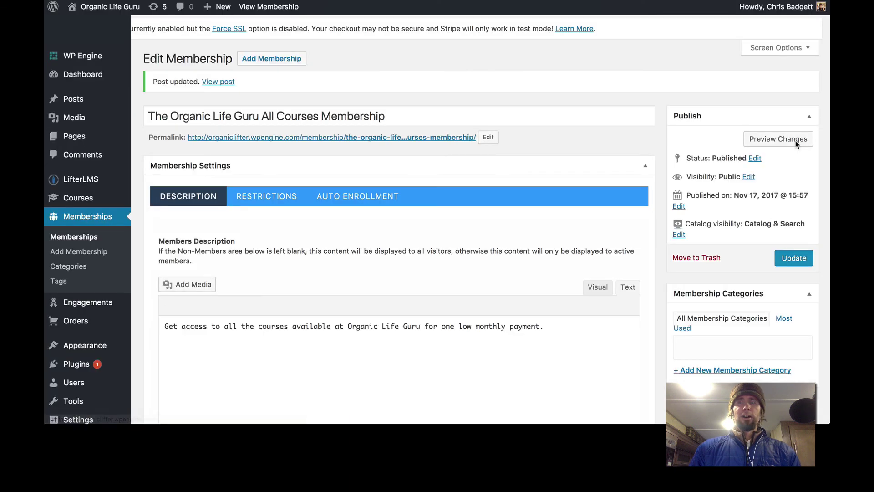
Open the all-courses membership's public page and review its description and access plan.
scroll(518, 190, "down", 3)
scroll(517, 189, "up", 5)
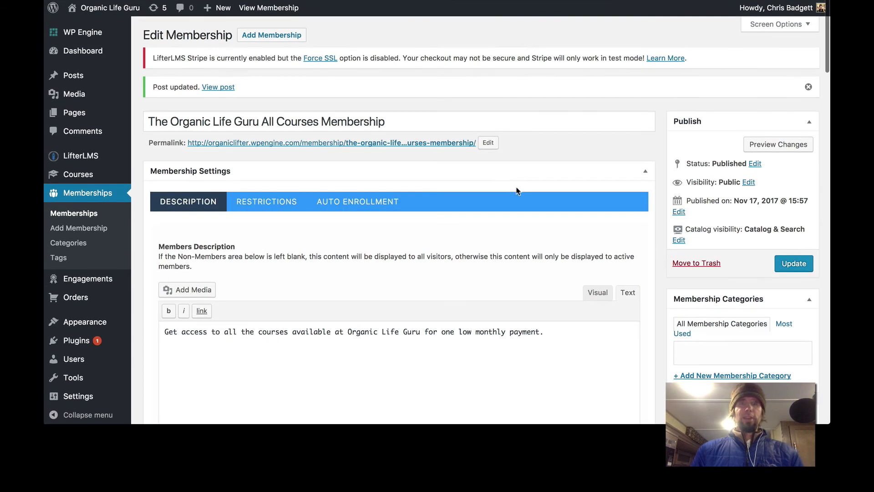
left_click(369, 145)
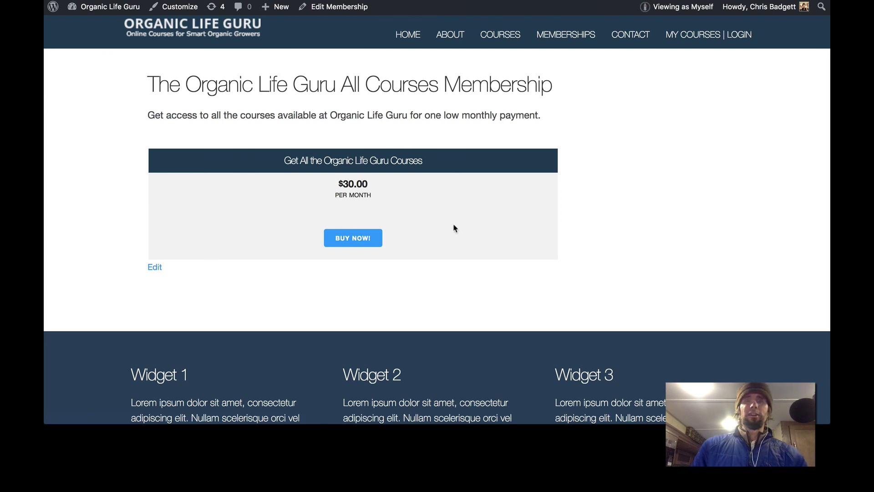
scroll(372, 172, "down", 1)
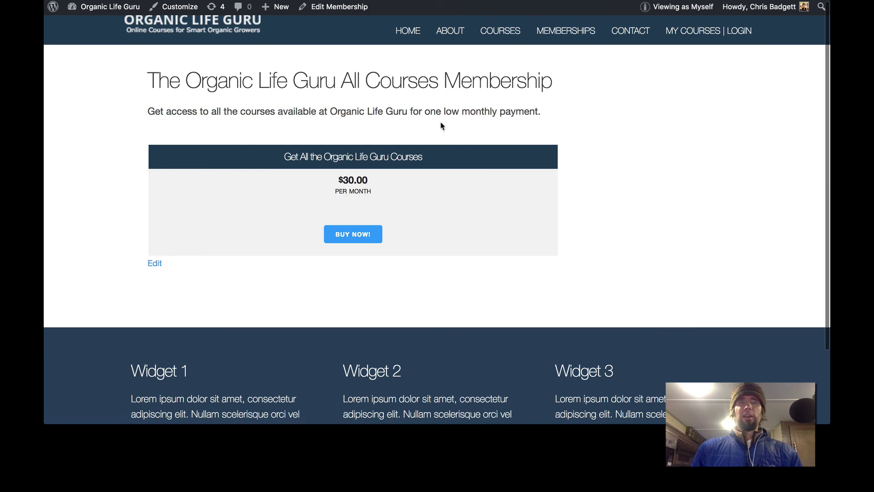
Start buying the Get All the Organic Life Guru Courses plan and review the checkout's order summary, payment details and Stripe gateway settings.
left_click(359, 238)
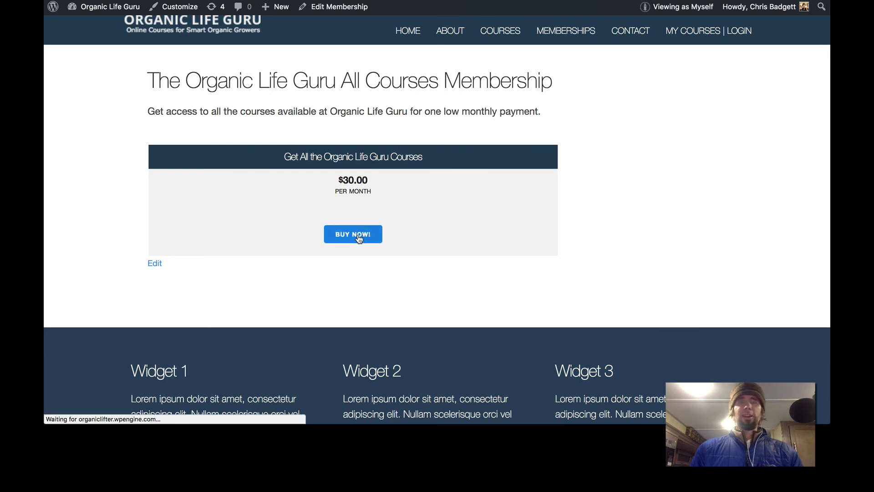
scroll(705, 267, "down", 1)
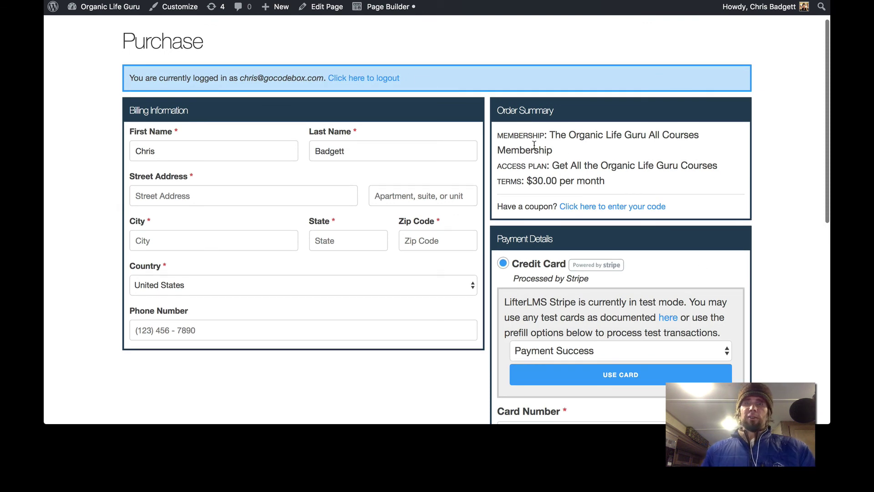
scroll(562, 209, "down", 3)
scroll(563, 208, "up", 3)
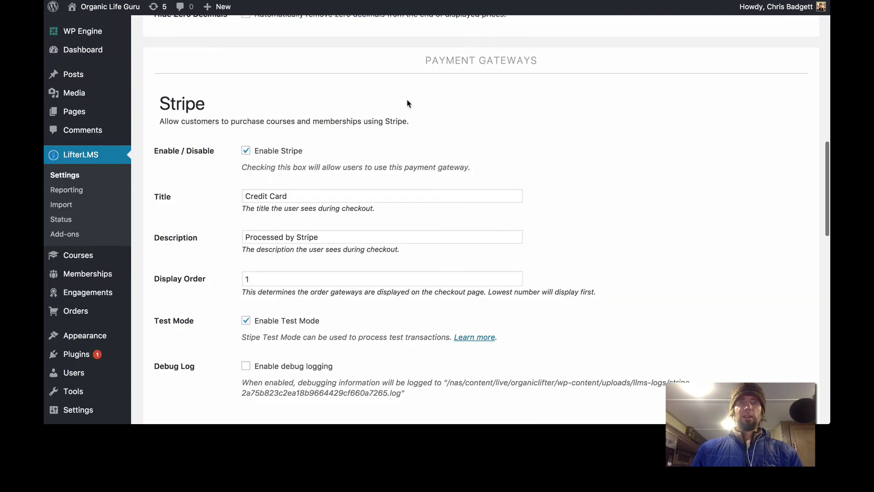
scroll(396, 98, "up", 1)
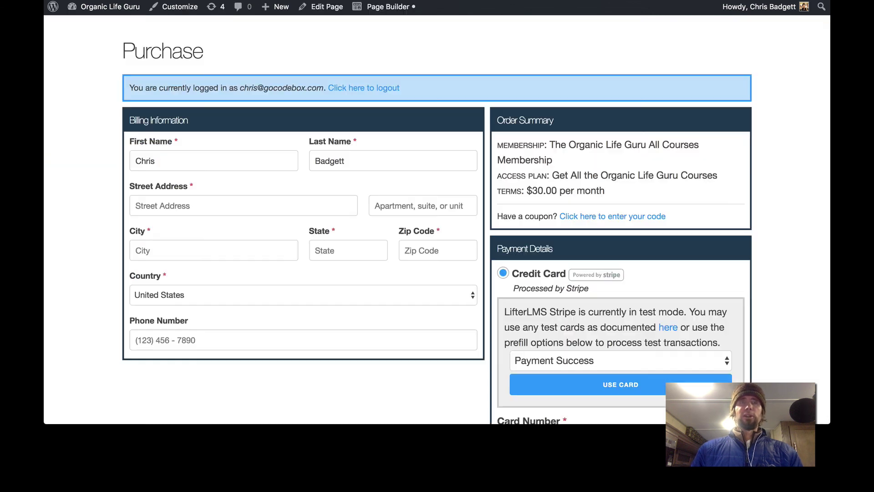
scroll(268, 25, "up", 3)
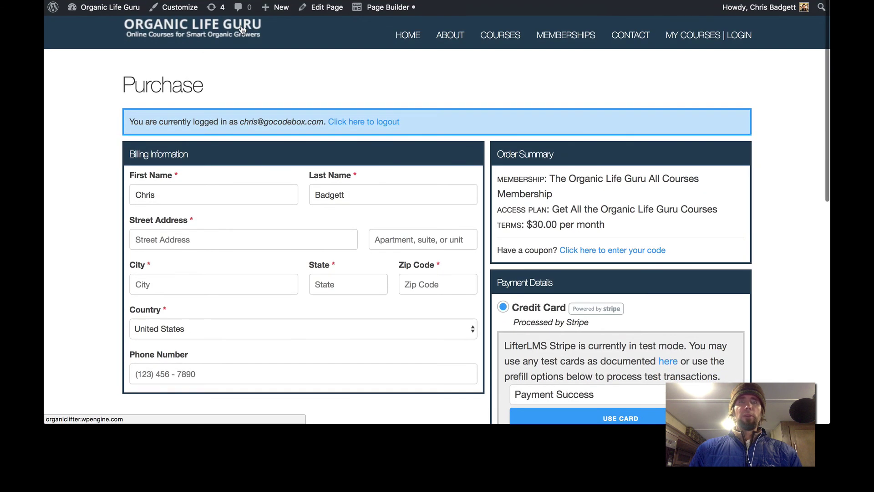
Open the site's course catalog and look through the listed courses.
left_click(502, 35)
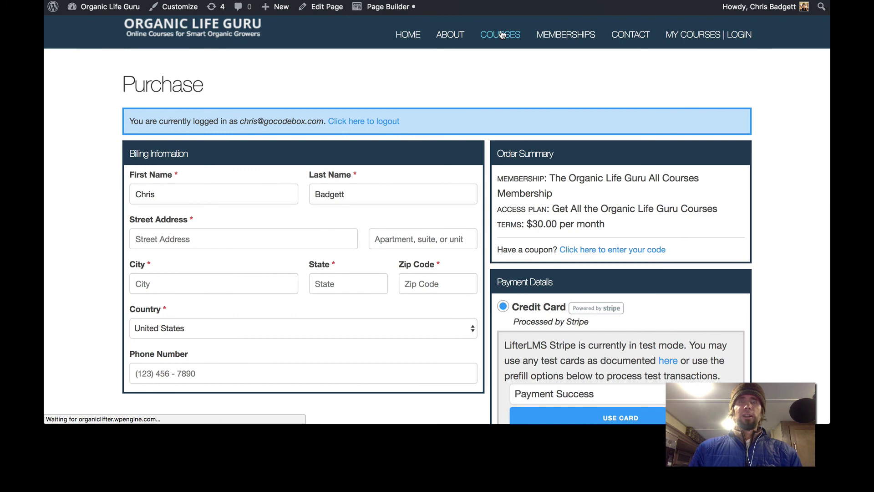
scroll(542, 121, "down", 3)
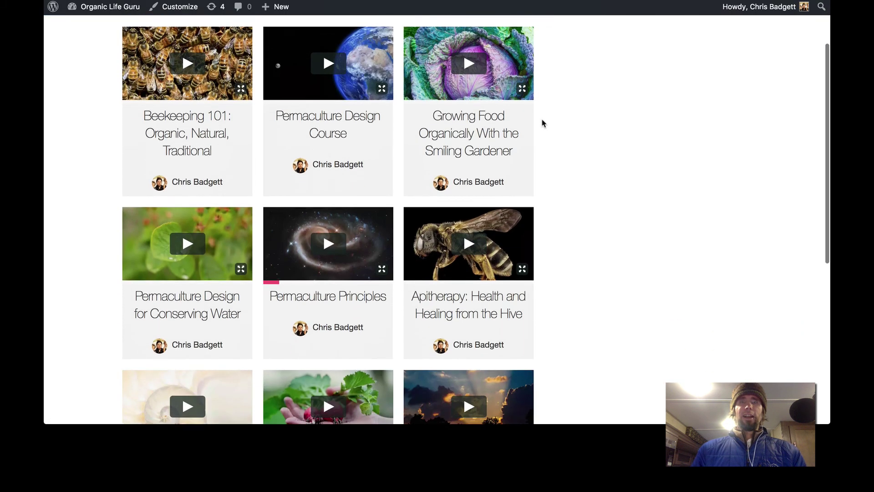
scroll(542, 123, "down", 2)
scroll(542, 123, "up", 5)
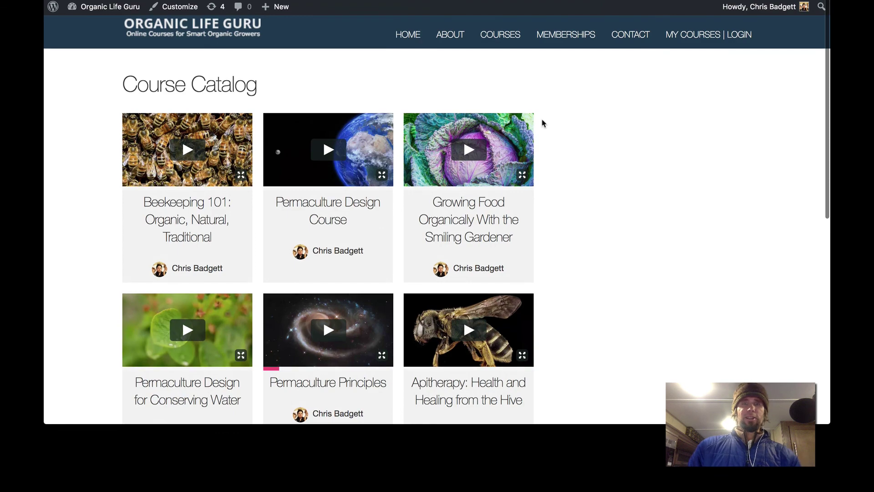
Browse the rest of the course catalog, check the Permaculture Design Course's purchase page and return to the catalog.
scroll(543, 123, "down", 6)
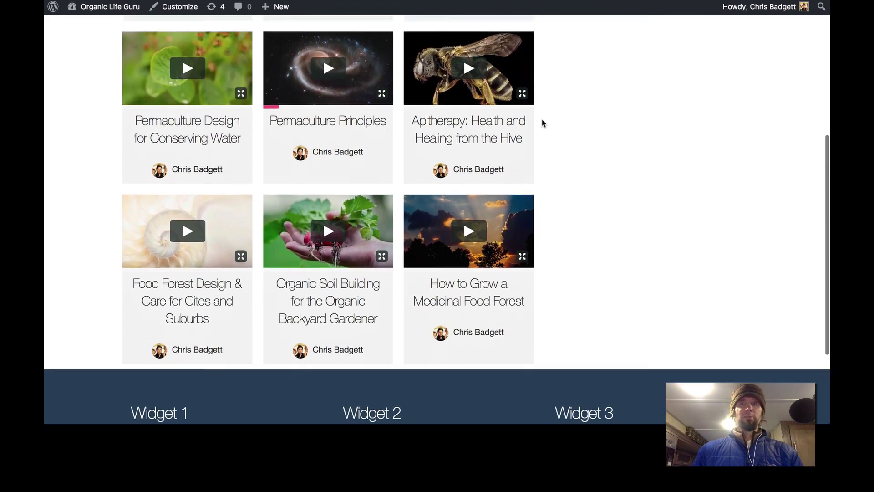
scroll(542, 123, "up", 5)
scroll(542, 123, "down", 5)
scroll(542, 123, "up", 4)
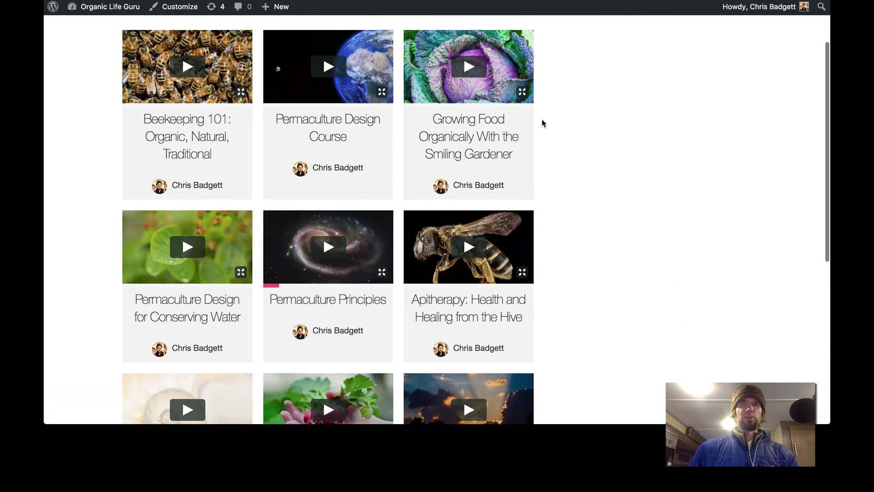
scroll(542, 124, "up", 1)
left_click(338, 169)
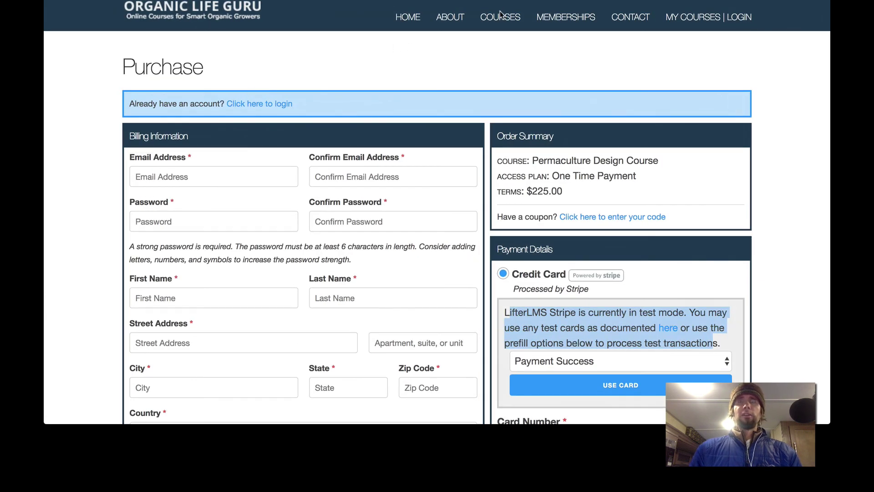
left_click(501, 15)
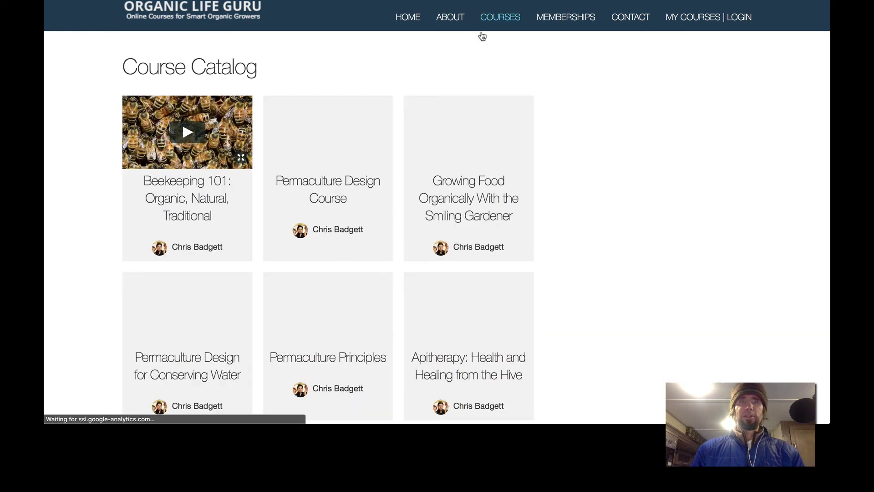
Open the Permaculture Design Course from the catalog and review its overview, instructor section and One Time Payment plan.
scroll(323, 92, "down", 1)
left_click(329, 101)
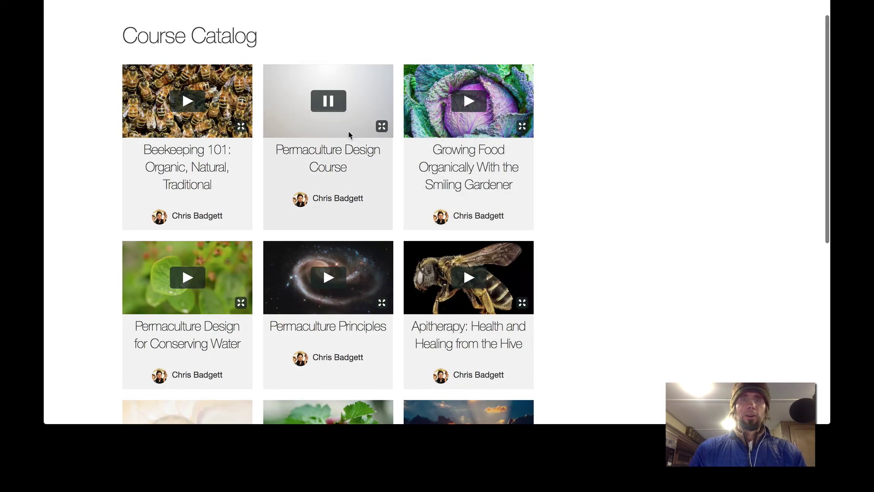
left_click(329, 101)
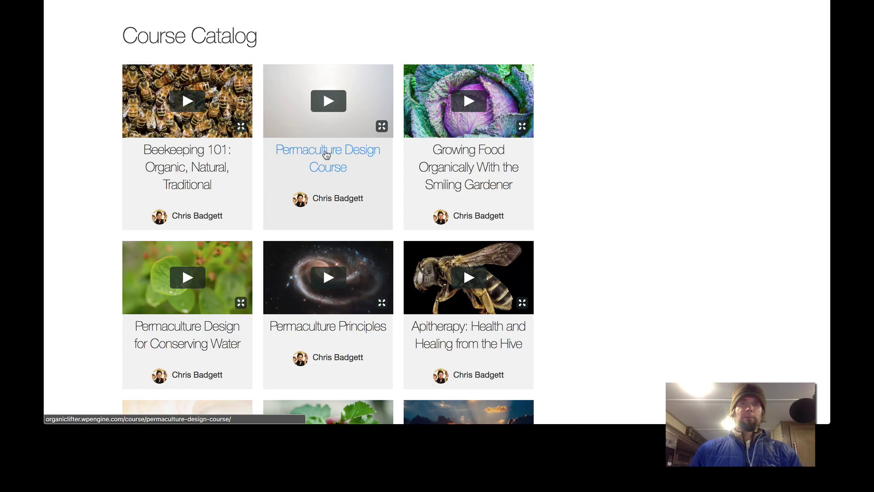
left_click(327, 155)
scroll(443, 215, "down", 20)
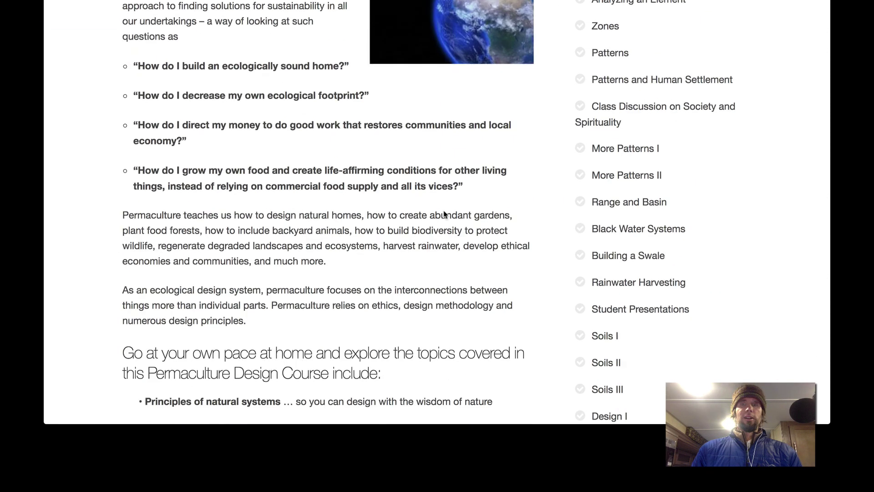
scroll(444, 214, "down", 20)
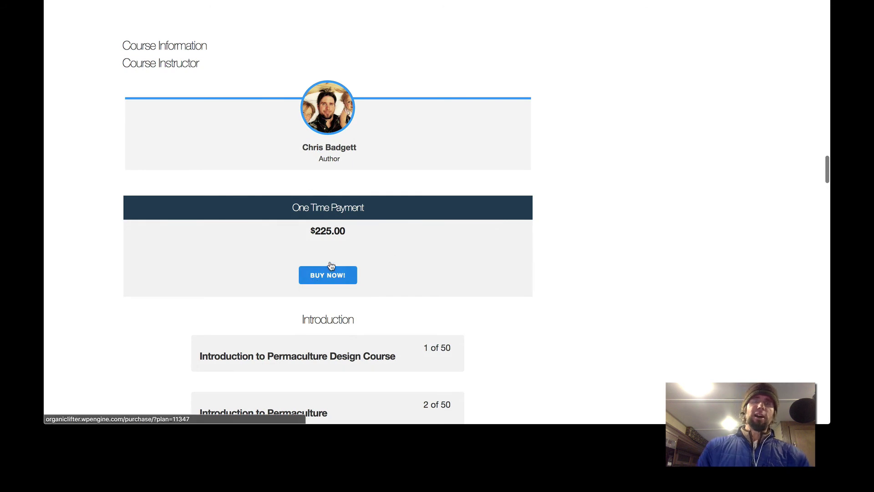
scroll(482, 157, "up", 3)
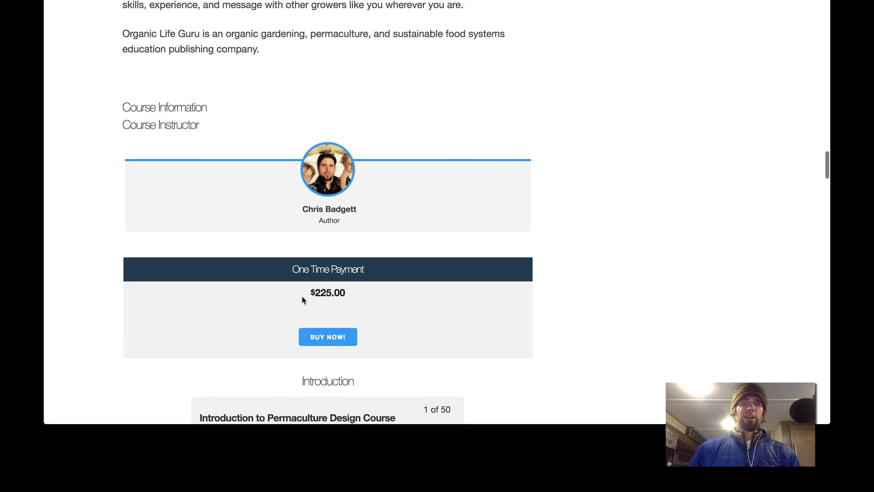
scroll(458, 153, "up", 20)
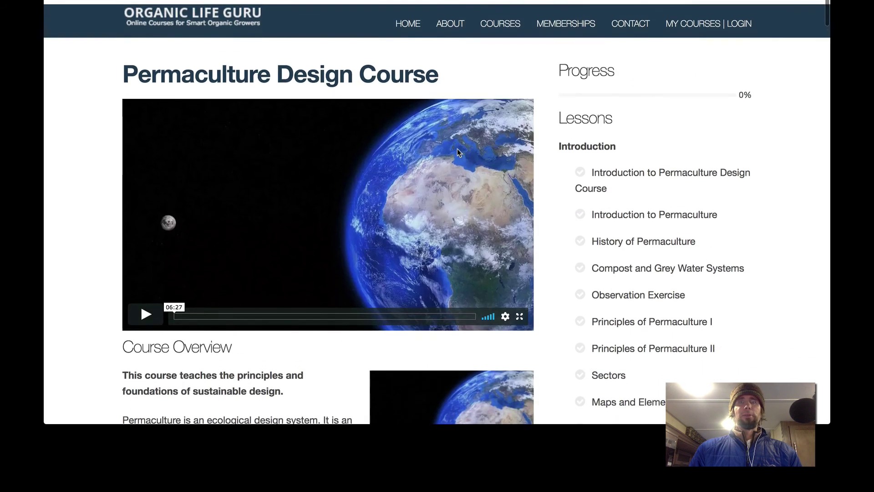
Open the Permaculture Design Course for editing and add a new access plan to its product options.
key("ctrl+Up")
left_click(233, 101)
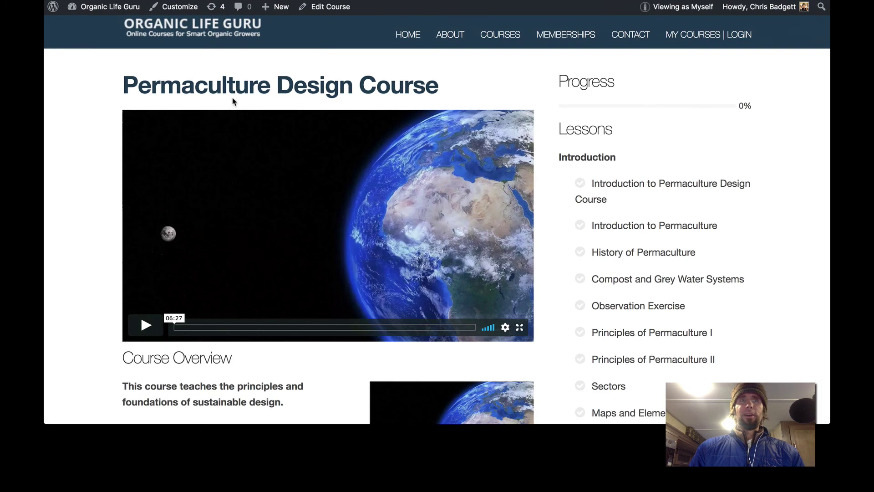
left_click(321, 7)
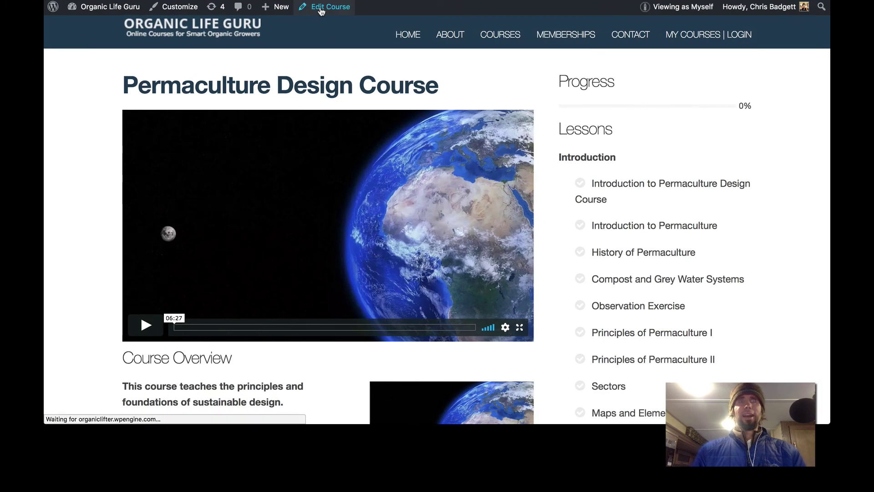
scroll(448, 243, "down", 15)
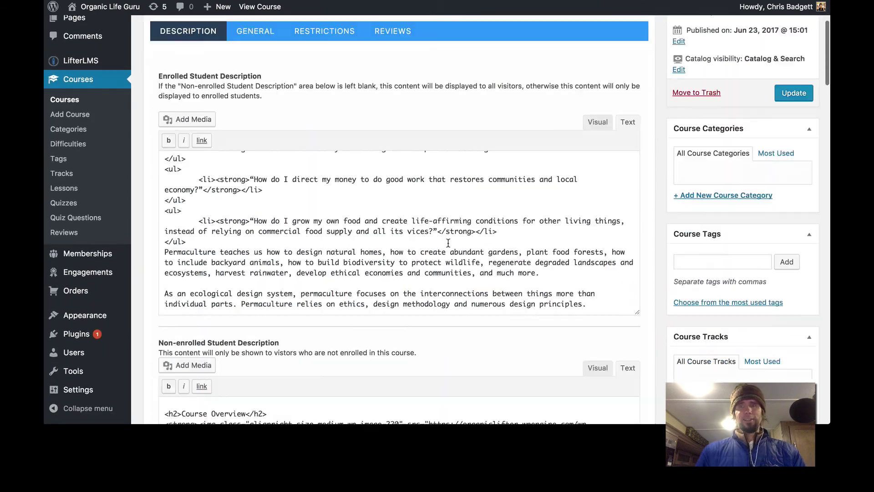
scroll(448, 242, "down", 15)
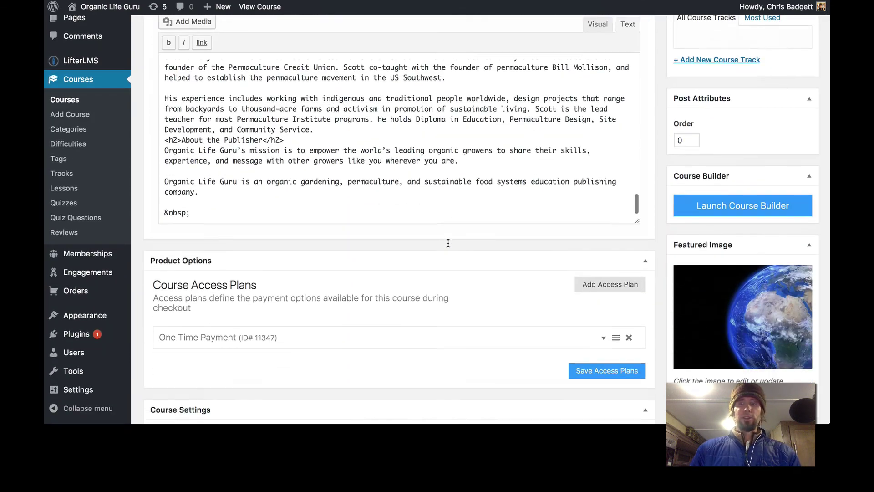
left_click(592, 231)
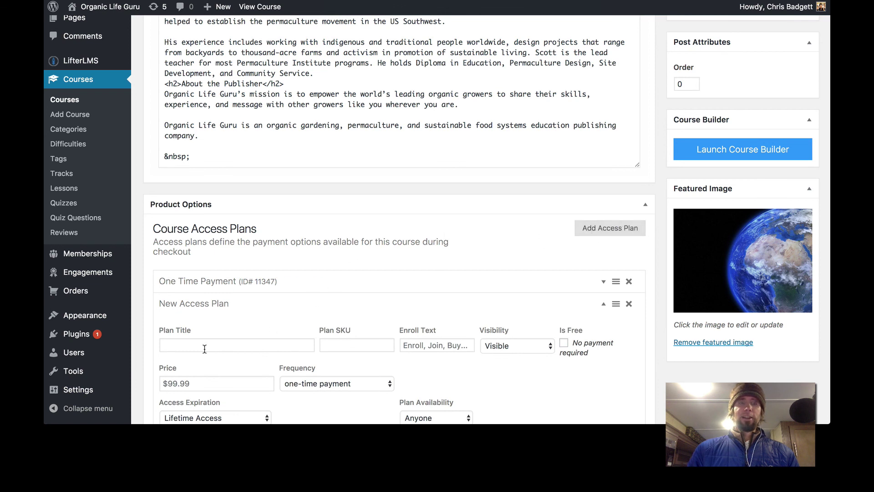
Title the new access plan "Get This Course and More with the Membership".
left_click(205, 349)
type("G")
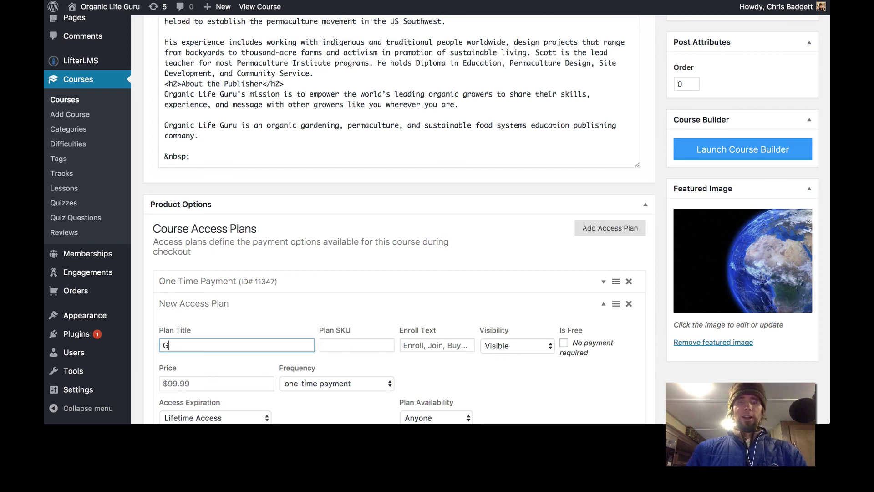
type("et This Course")
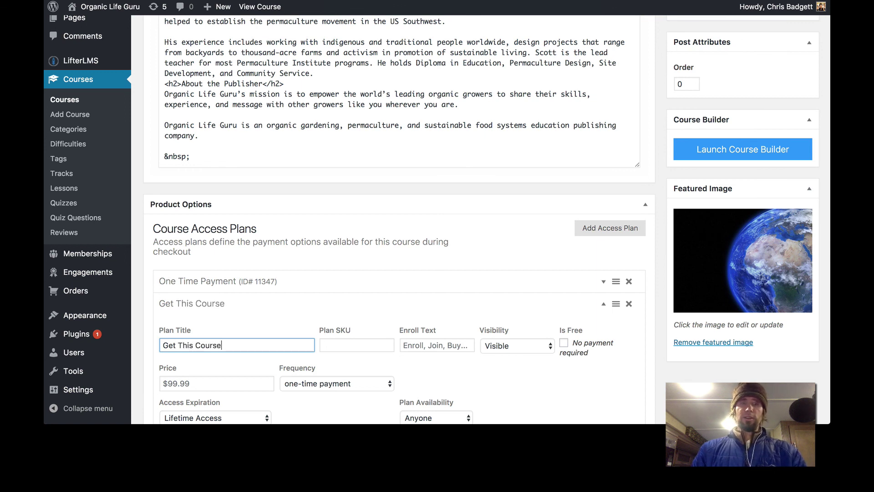
type("More with")
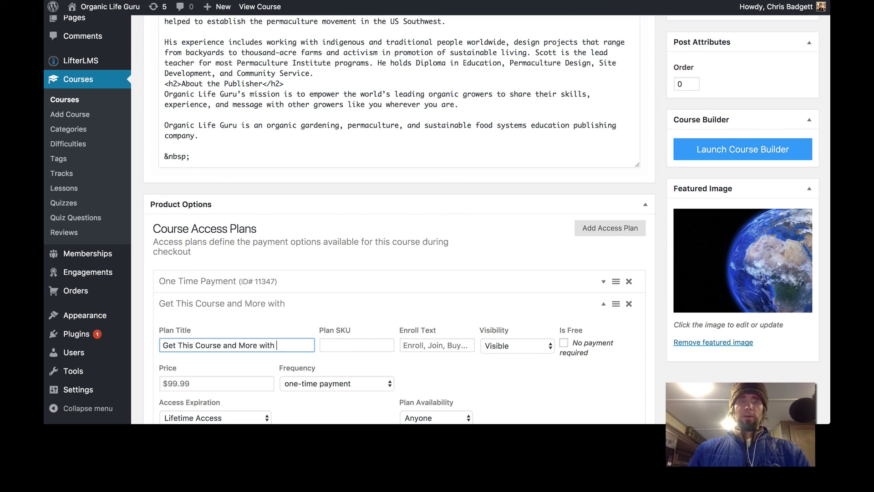
type(" the Mem")
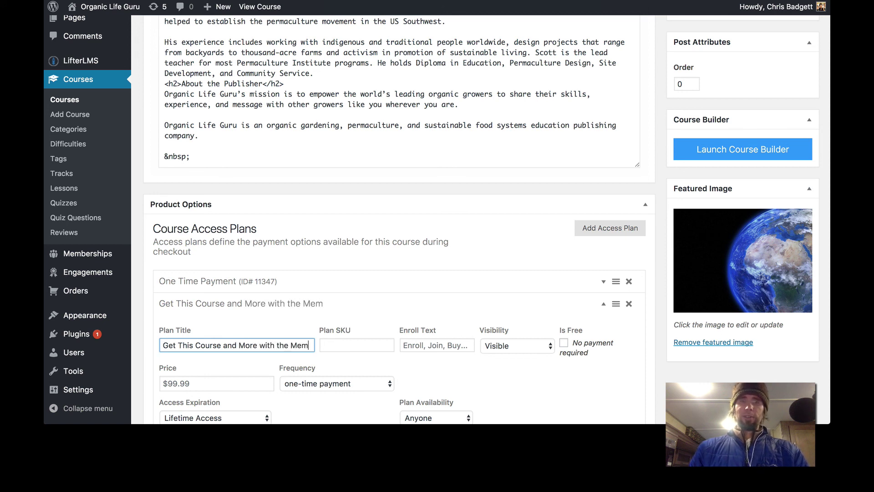
type("bersh")
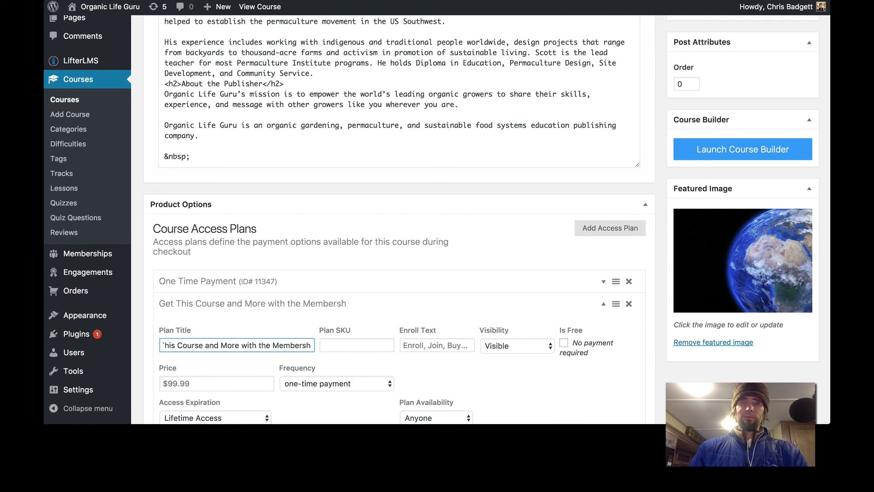
type("ip")
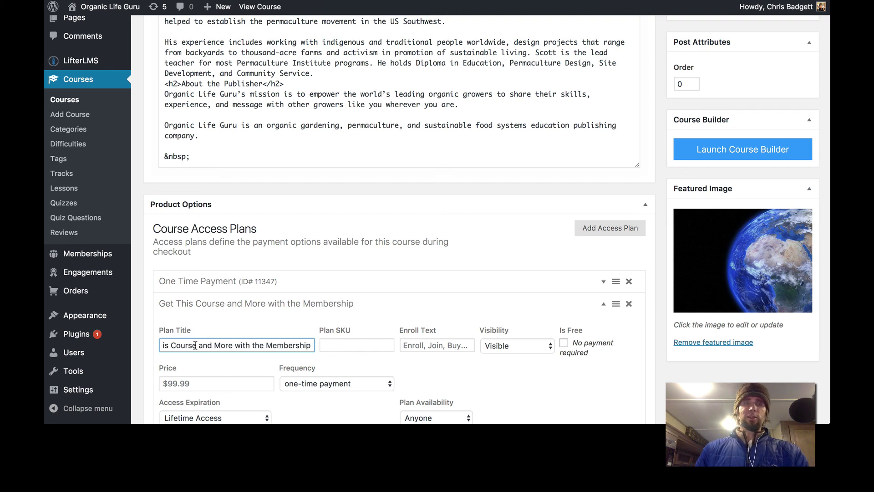
Reword the new plan's title to "Get This Course and All the Rest with the Membership".
left_click_drag(215, 346, 262, 346)
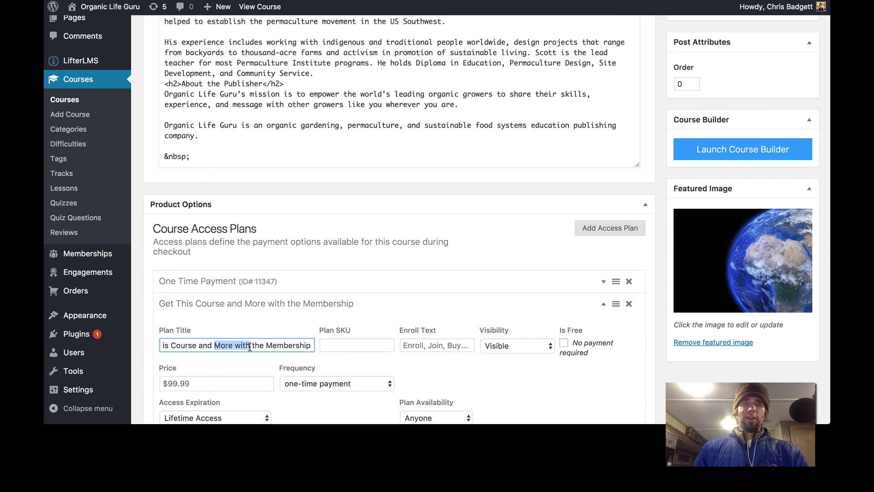
type("All the ")
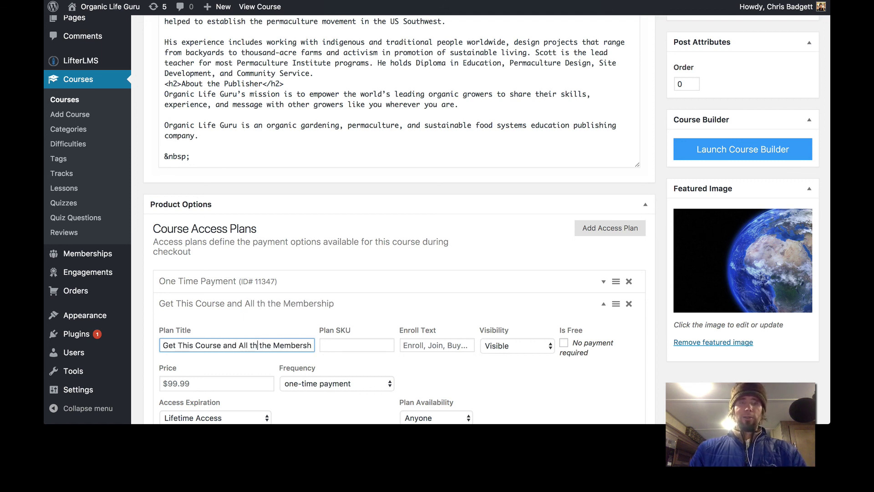
type("Rest ")
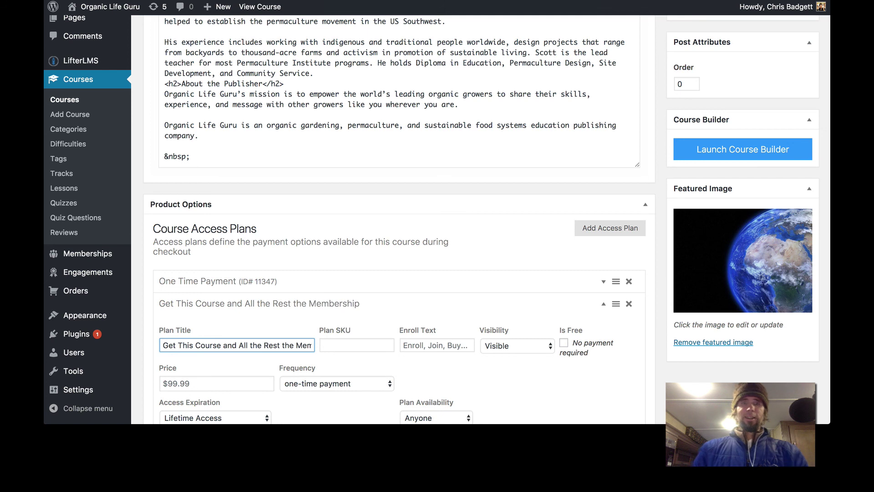
type(" with")
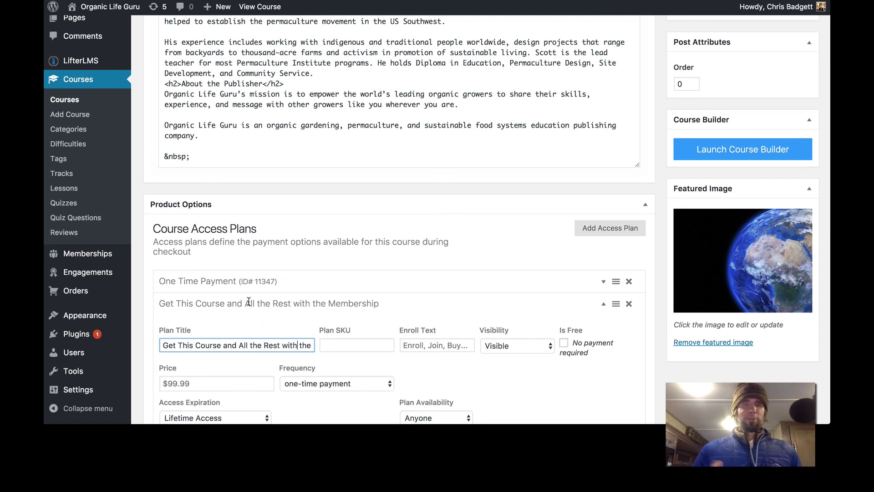
Set the new plan's enroll text to "Buy Now" and mark it as free with no payment required.
left_click(437, 345)
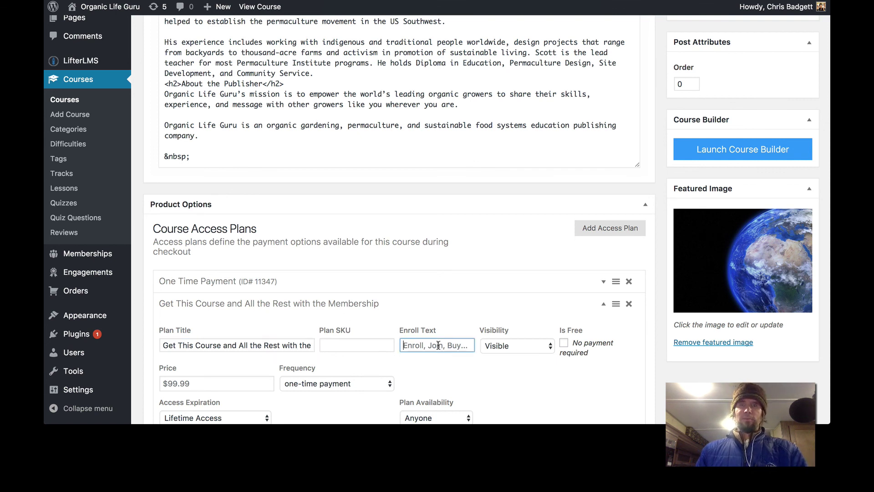
type("Buy Now")
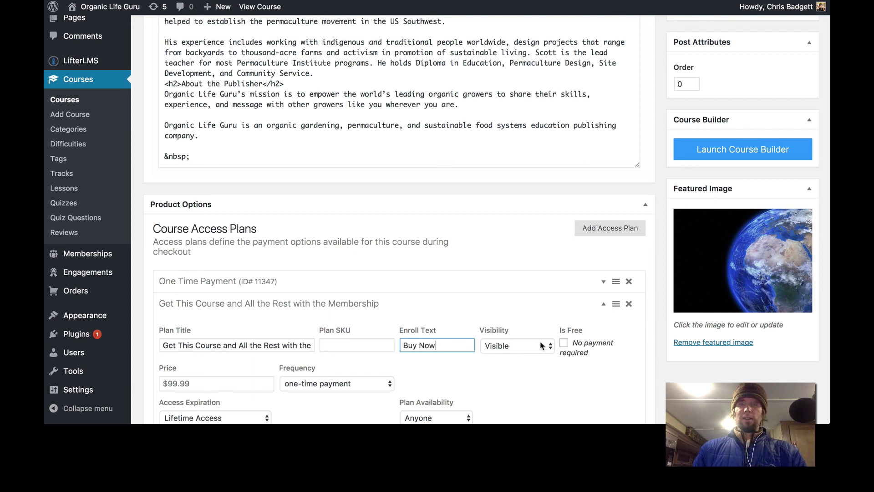
left_click(565, 344)
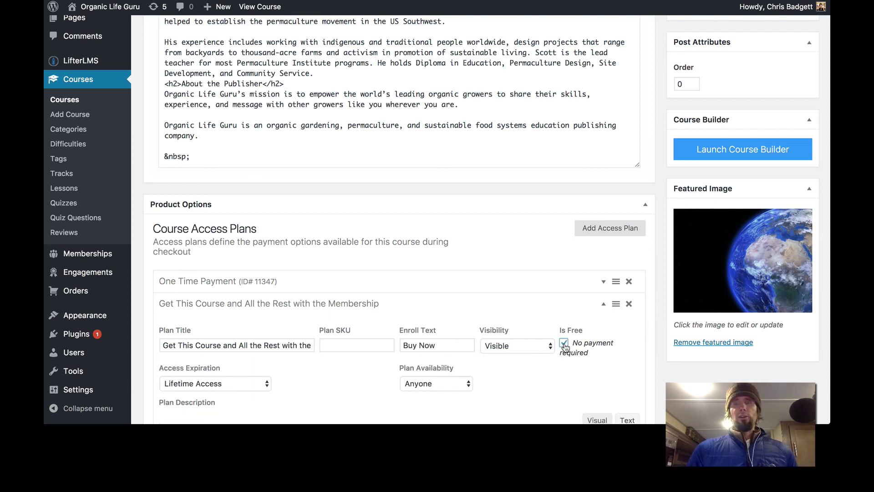
Make the new plan available to members only and restrict it to The Organic Life Guru All Courses Membership.
scroll(345, 372, "down", 3)
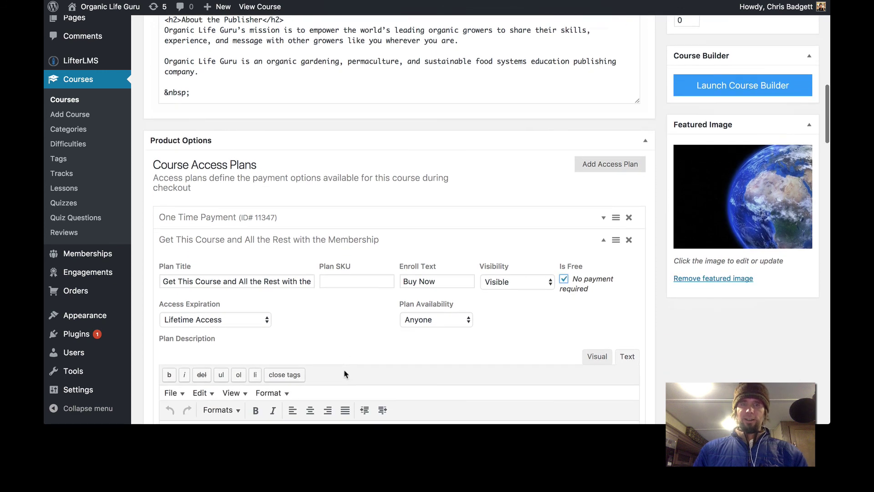
left_click(454, 319)
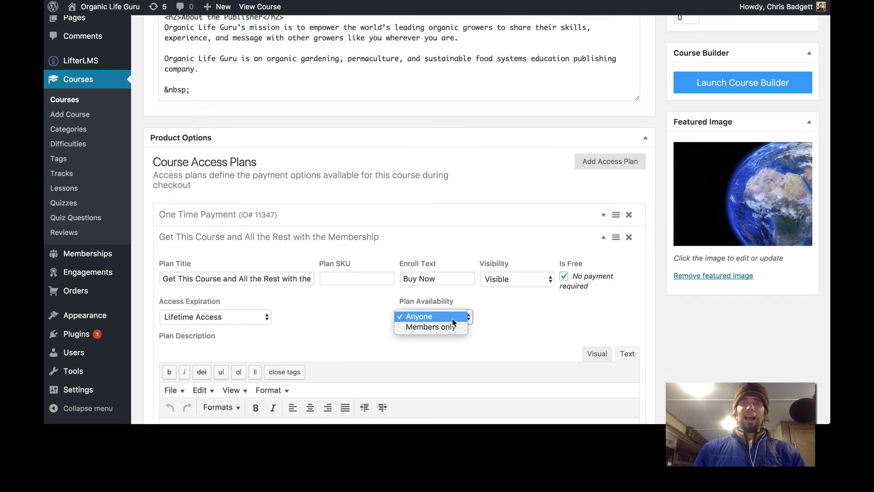
left_click(454, 327)
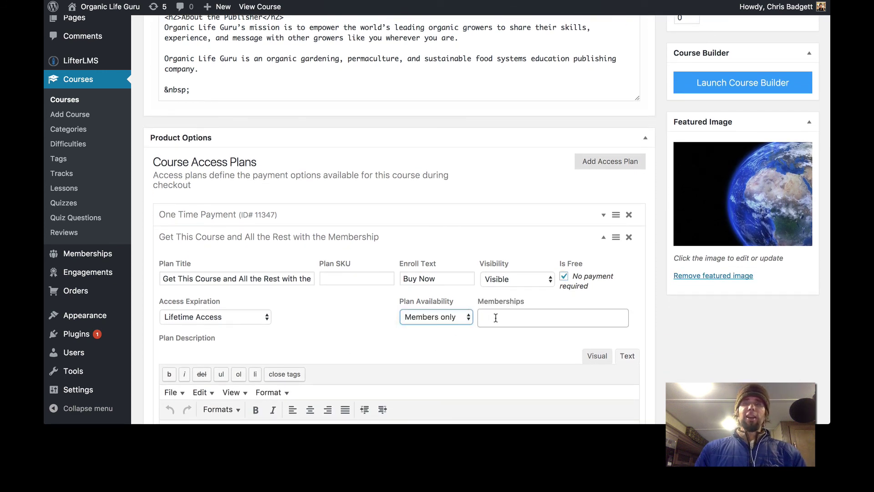
left_click(496, 318)
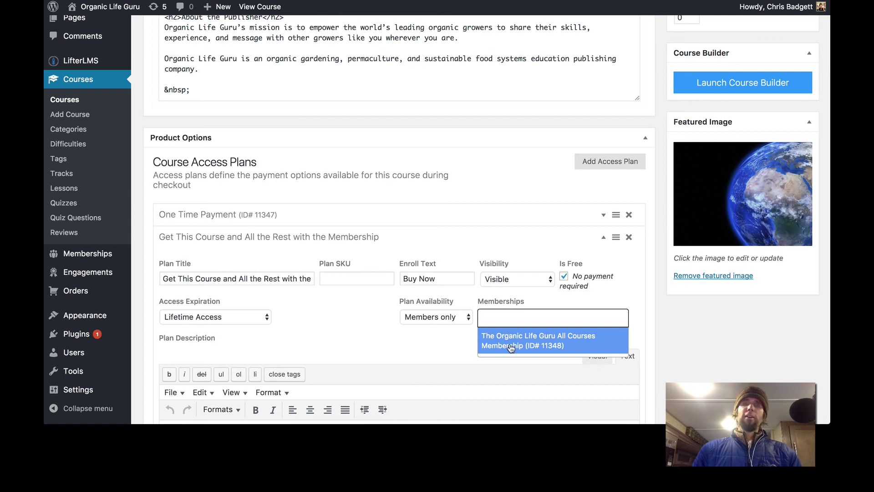
left_click(511, 347)
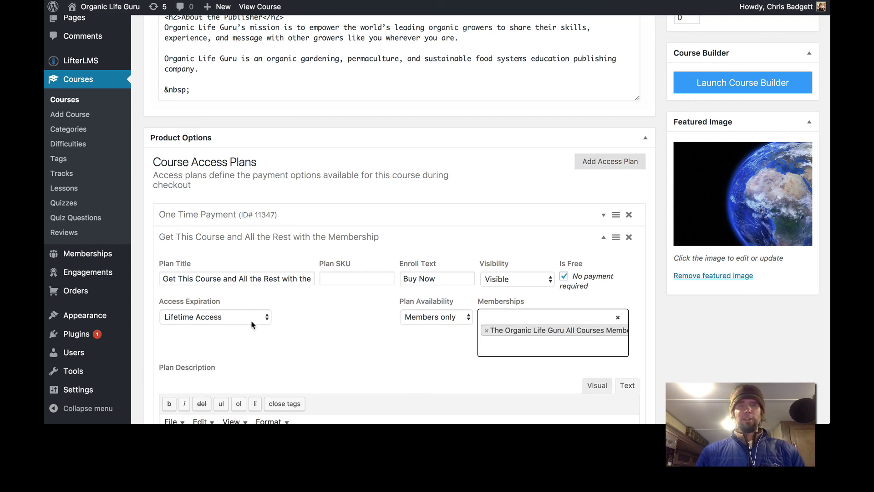
scroll(400, 308, "down", 5)
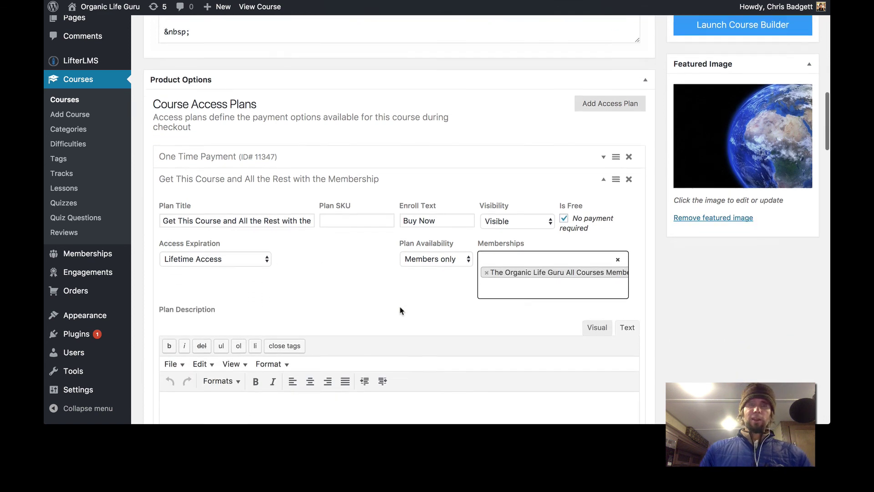
scroll(401, 308, "up", 5)
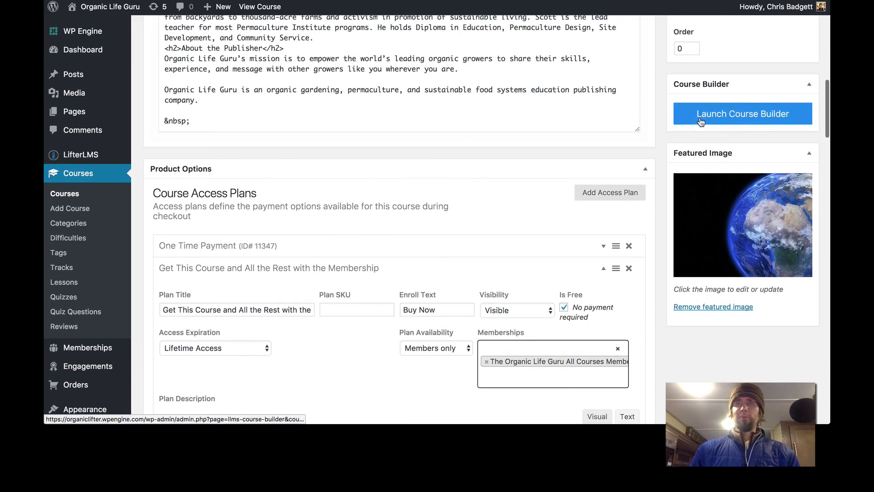
Update the Permaculture Design Course to save its new members-only access plan, and review the saved plans under Product Options.
scroll(638, 125, "up", 5)
scroll(671, 110, "up", 10)
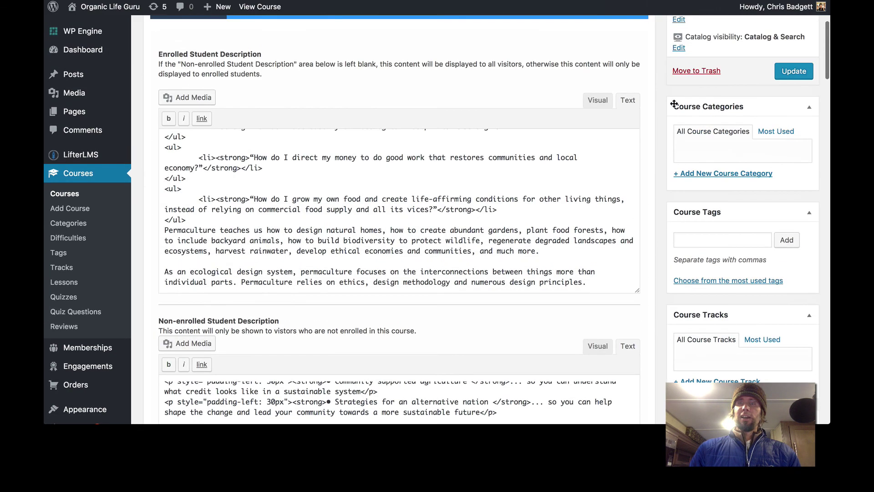
scroll(500, 192, "down", 10)
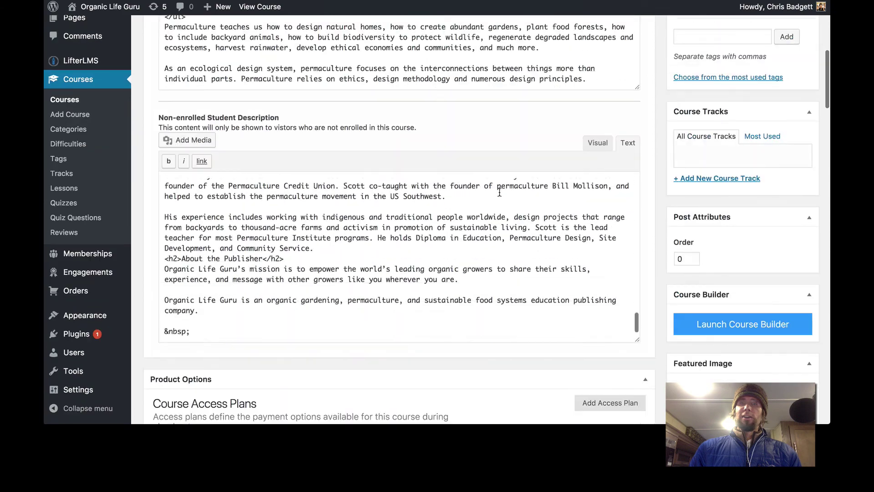
scroll(499, 192, "down", 5)
scroll(500, 192, "up", 2)
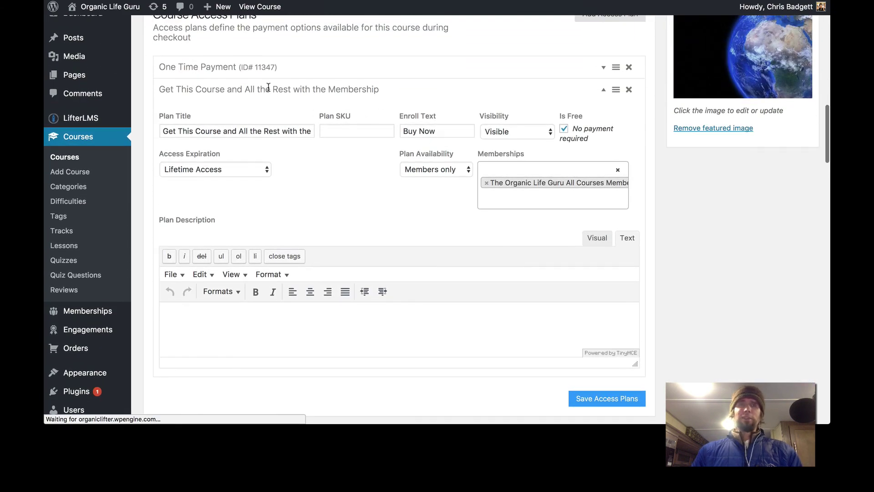
scroll(349, 221, "down", 10)
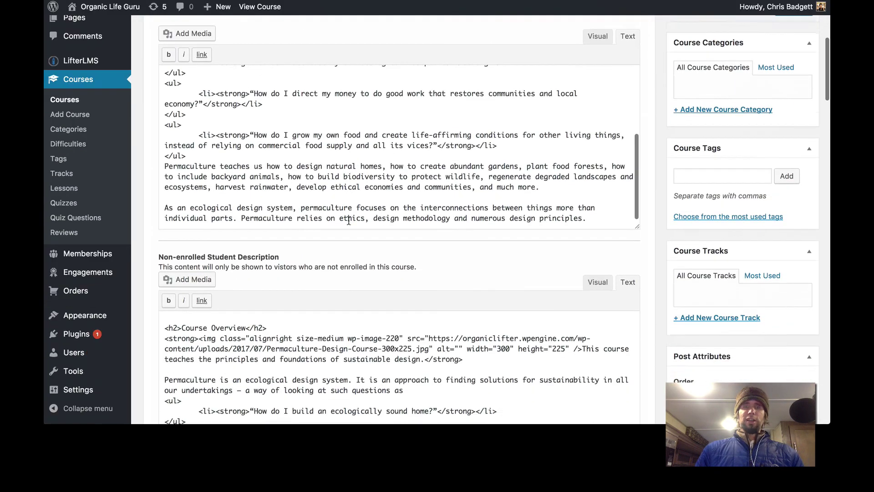
scroll(349, 221, "down", 15)
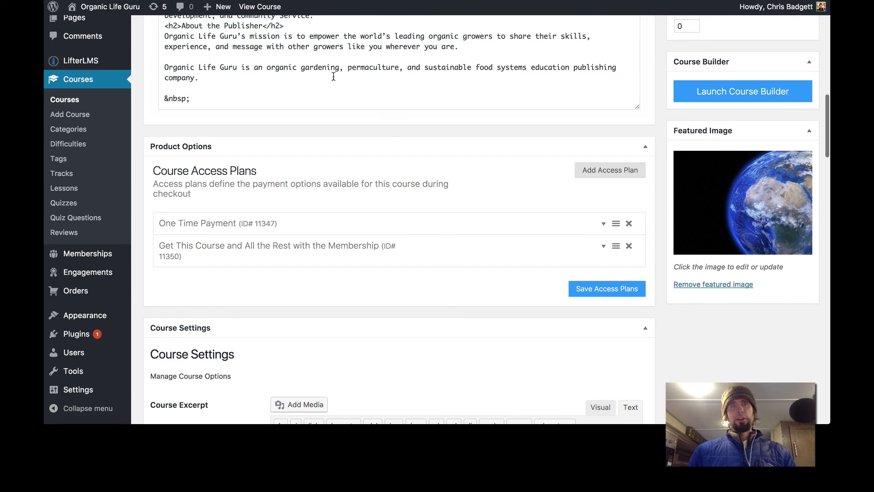
Switch to the public Permaculture Design Course page and examine its one-time and membership pricing boxes.
key("ctrl+Up")
left_click(256, 143)
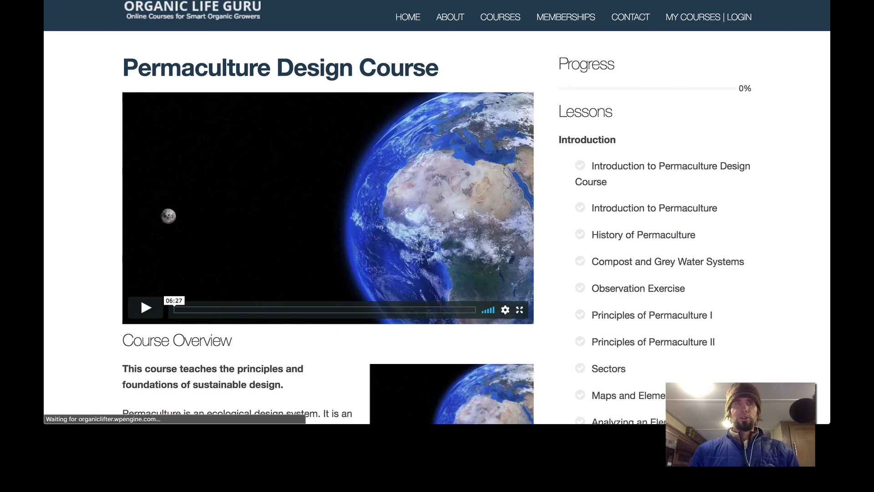
scroll(380, 204, "down", 15)
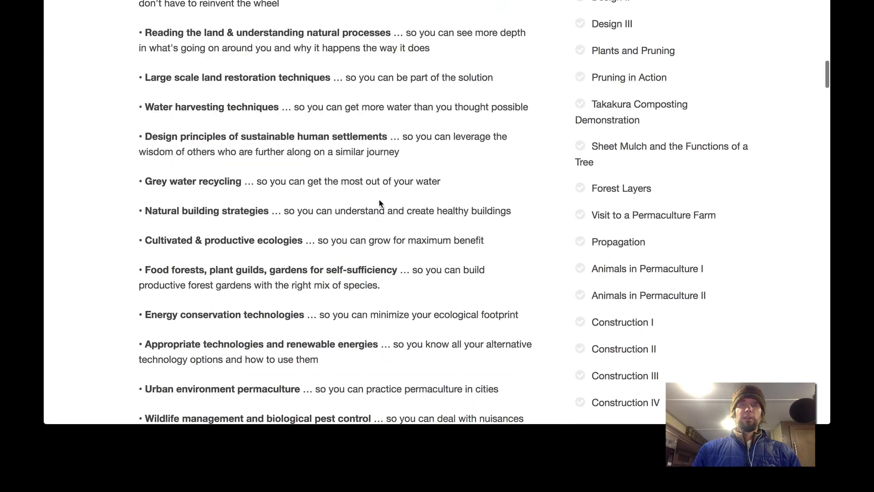
scroll(380, 204, "down", 20)
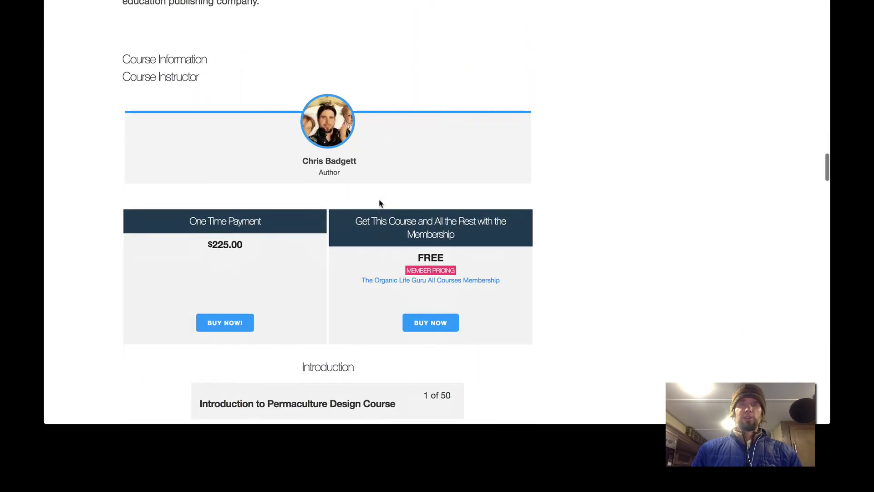
scroll(380, 204, "down", 2)
scroll(606, 130, "up", 3)
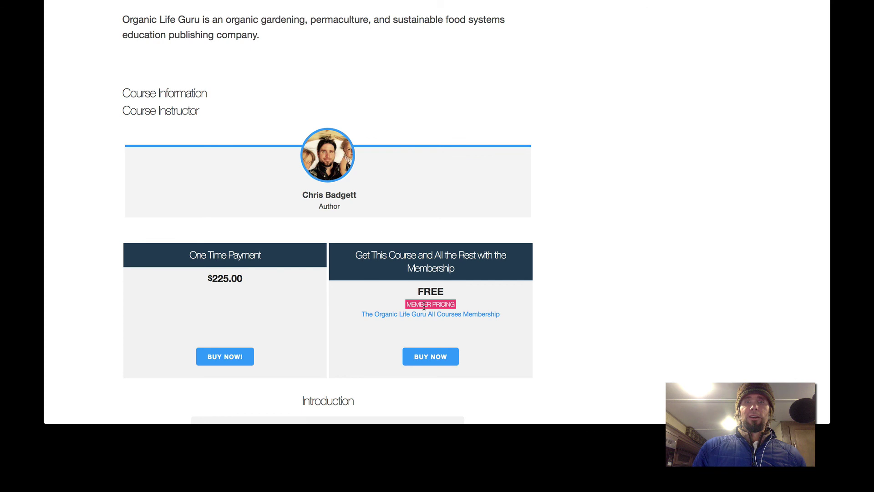
Follow the members-only plan's purchase link to The Organic Life Guru All Courses Membership page and open that membership's checkout.
left_click(433, 357)
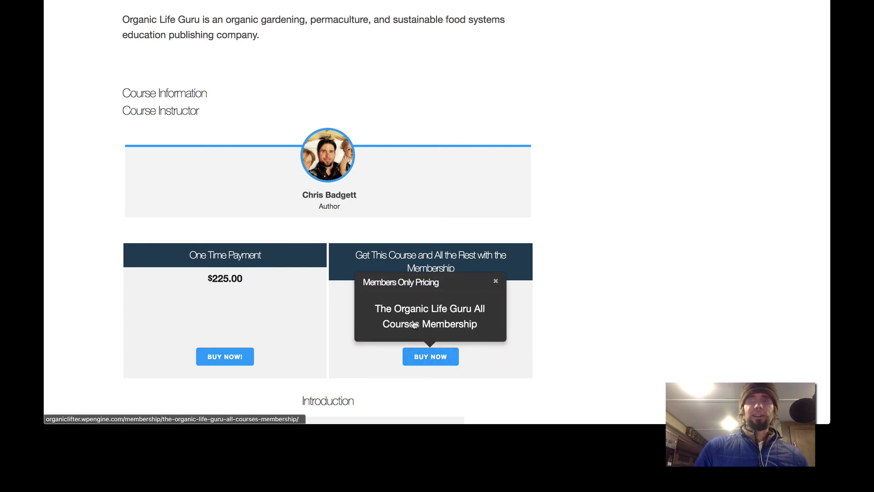
left_click(415, 325)
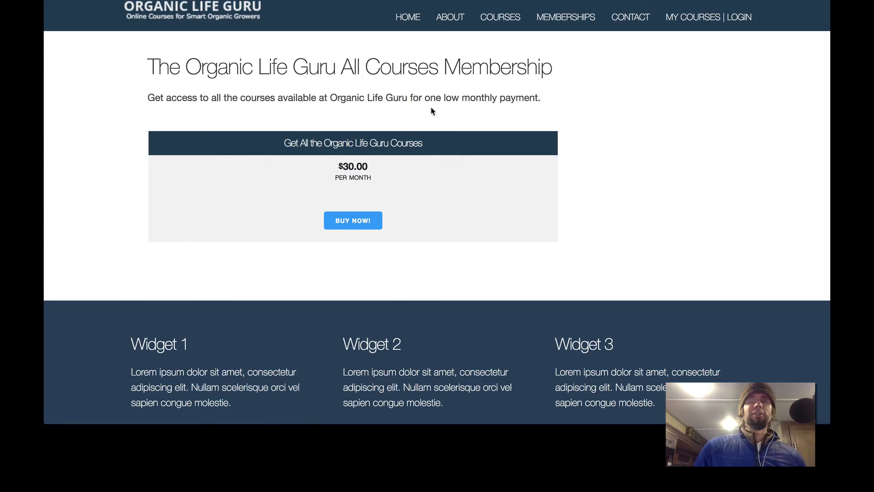
left_click(353, 220)
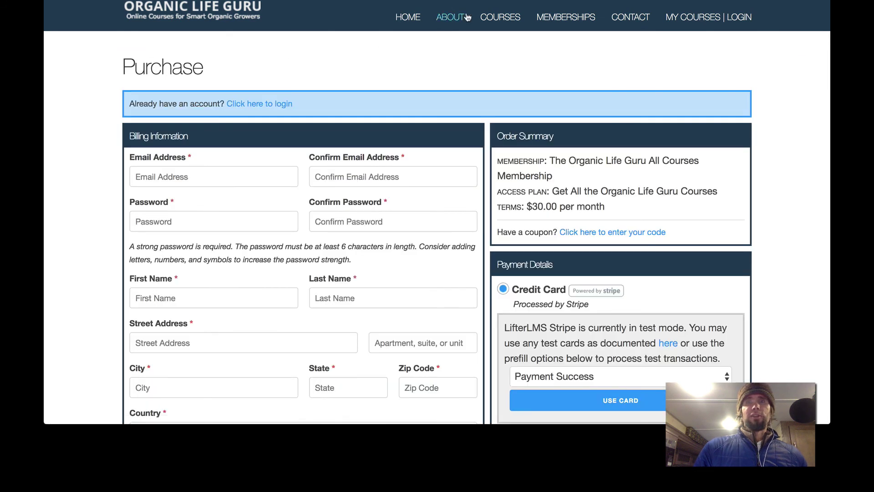
Open the public course catalog and look through the courses on offer.
left_click(500, 18)
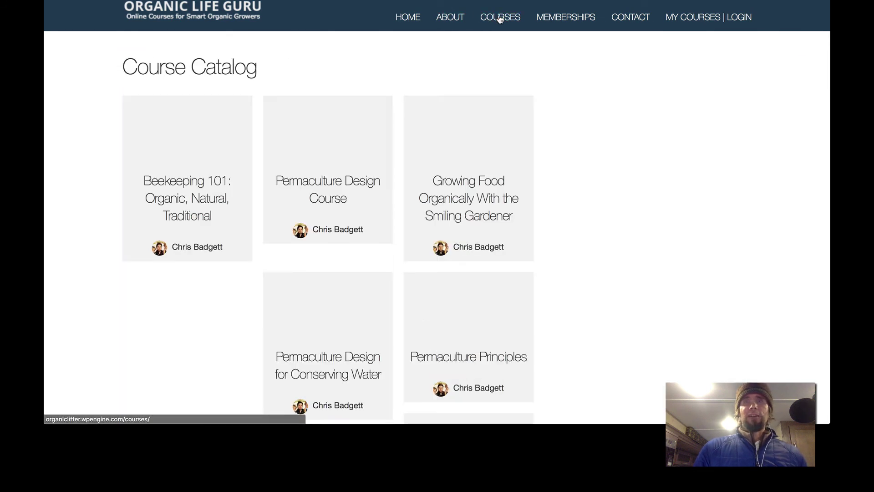
scroll(613, 197, "down", 2)
scroll(612, 197, "down", 3)
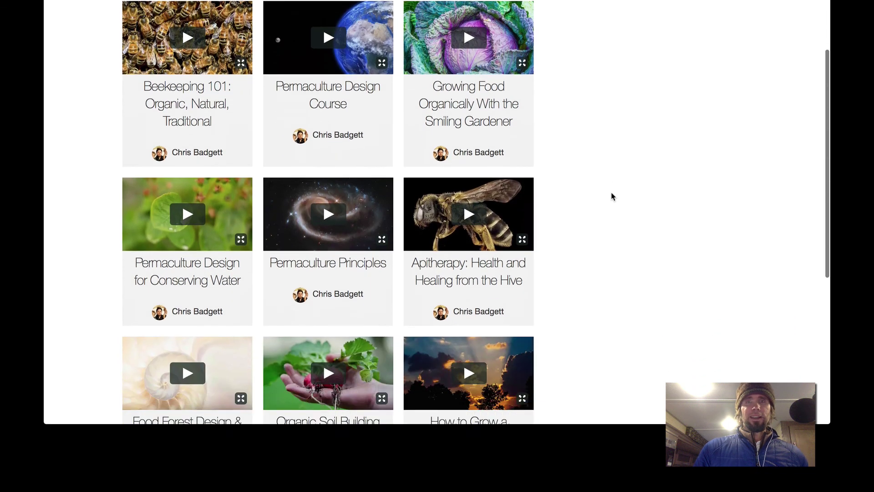
scroll(610, 195, "up", 4)
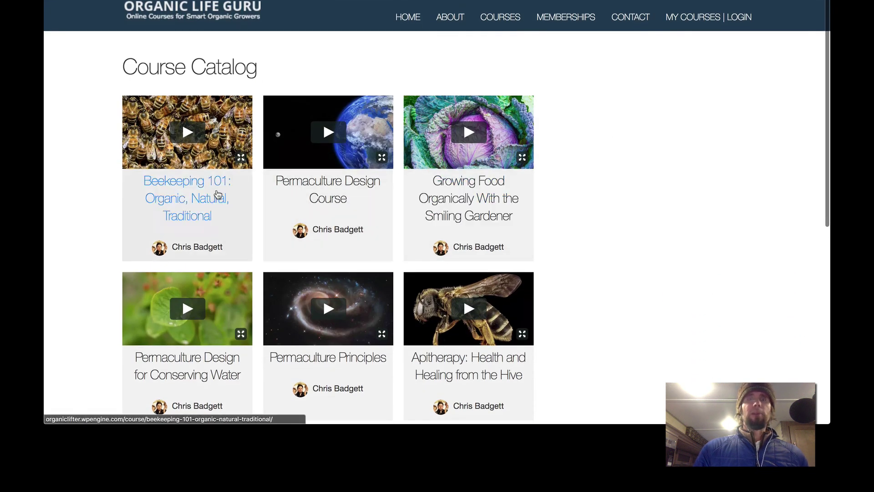
scroll(646, 169, "down", 4)
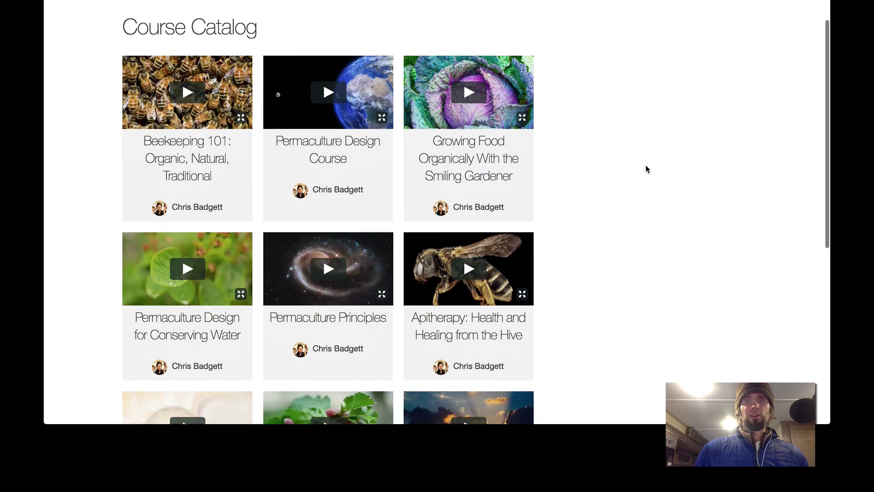
scroll(645, 170, "up", 4)
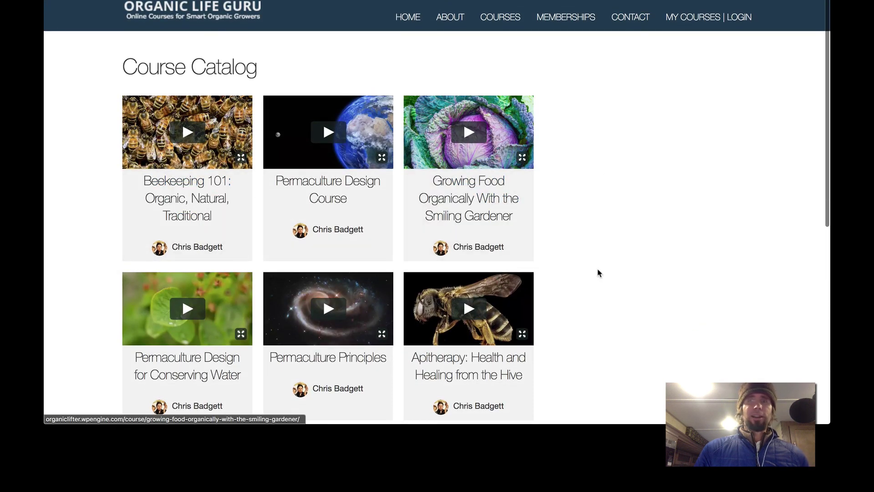
scroll(600, 278, "down", 6)
scroll(600, 277, "up", 3)
scroll(600, 277, "up", 3)
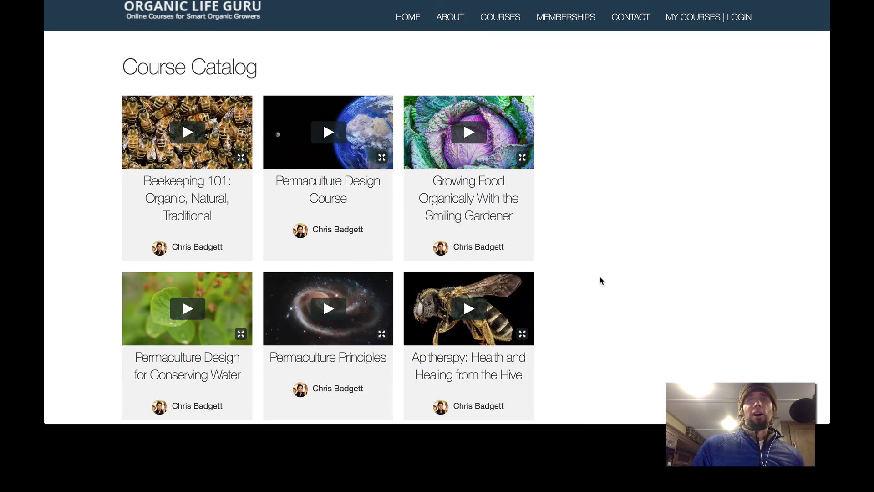
scroll(600, 279, "down", 1)
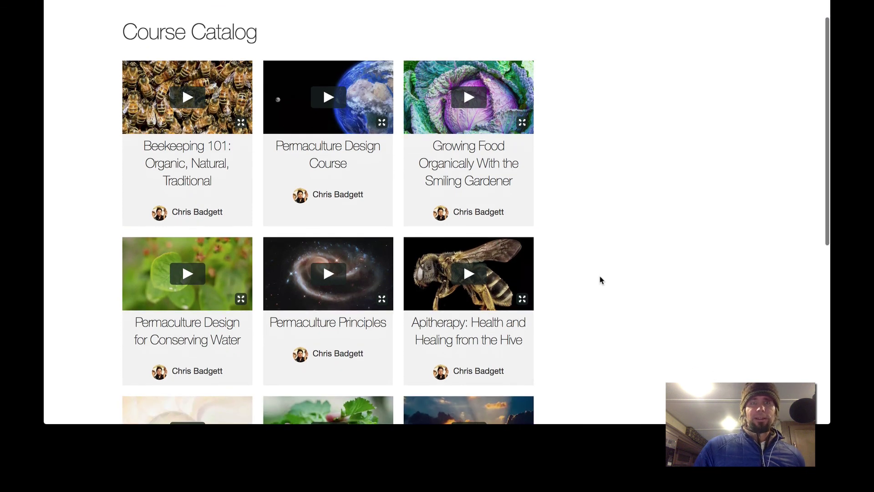
scroll(599, 279, "up", 1)
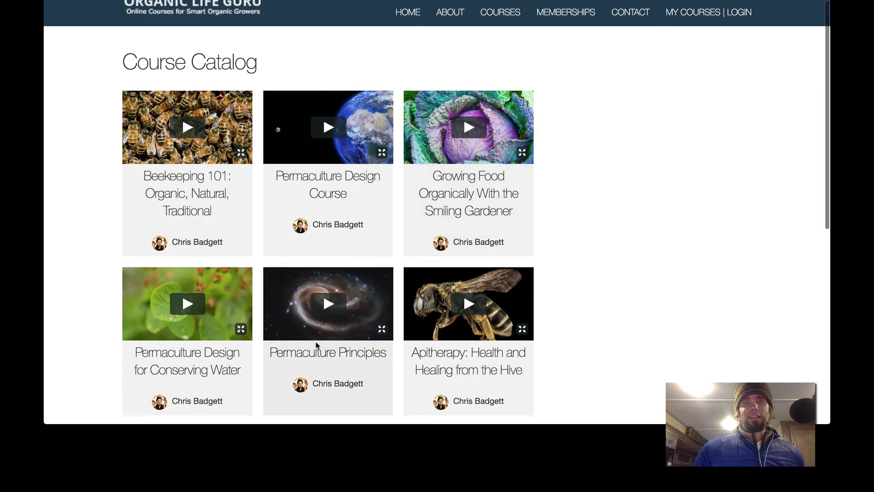
scroll(316, 346, "down", 6)
scroll(318, 345, "up", 6)
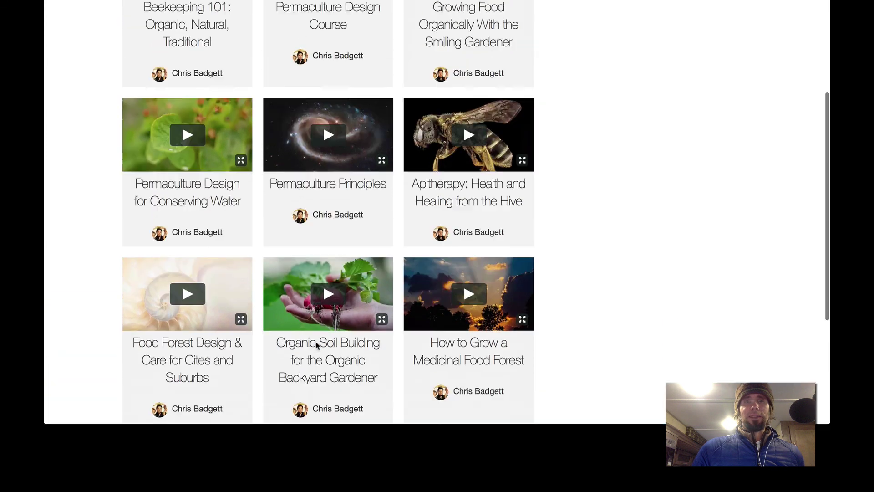
Open the Permaculture Design Course from the catalog and compare its one-time payment and membership pricing options.
left_click(328, 198)
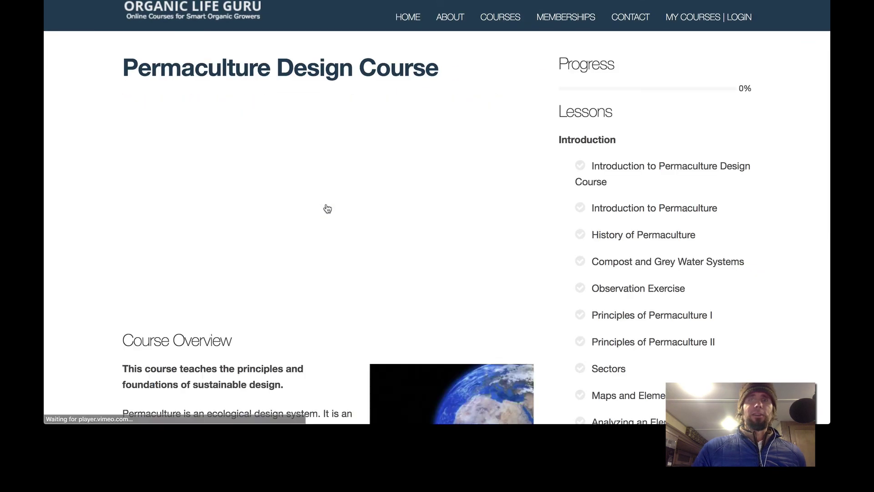
scroll(328, 208, "down", 20)
scroll(327, 208, "down", 20)
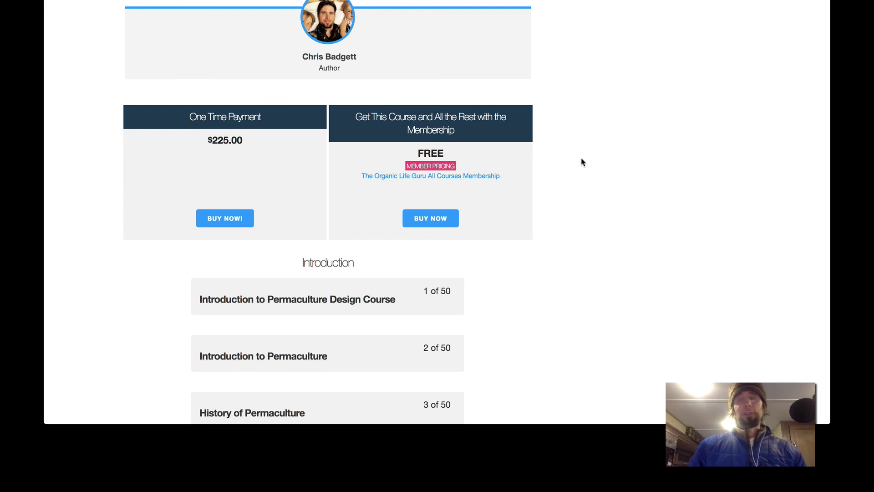
scroll(581, 162, "down", 1)
scroll(582, 161, "up", 2)
scroll(582, 162, "up", 1)
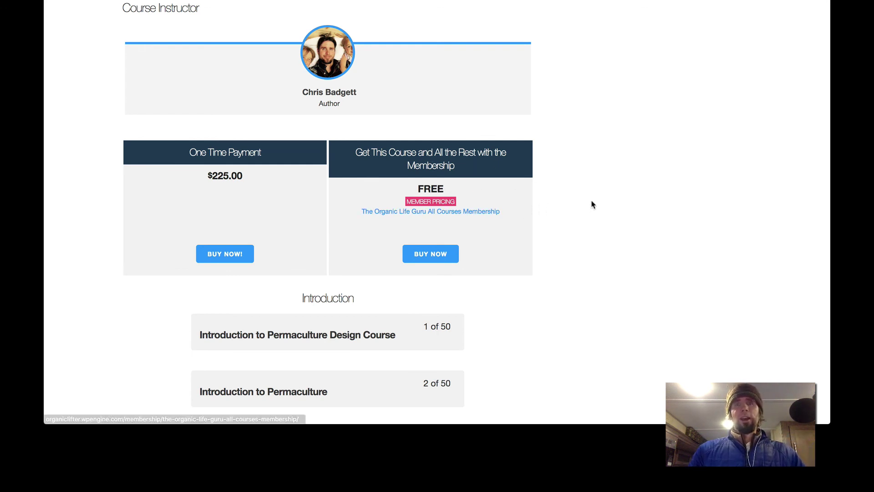
scroll(648, 159, "down", 3)
scroll(648, 158, "up", 6)
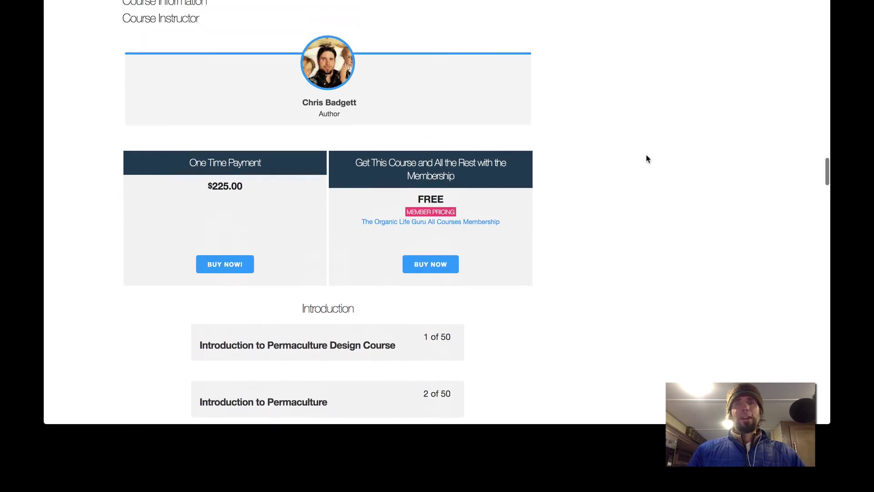
scroll(649, 159, "down", 4)
scroll(648, 158, "up", 3)
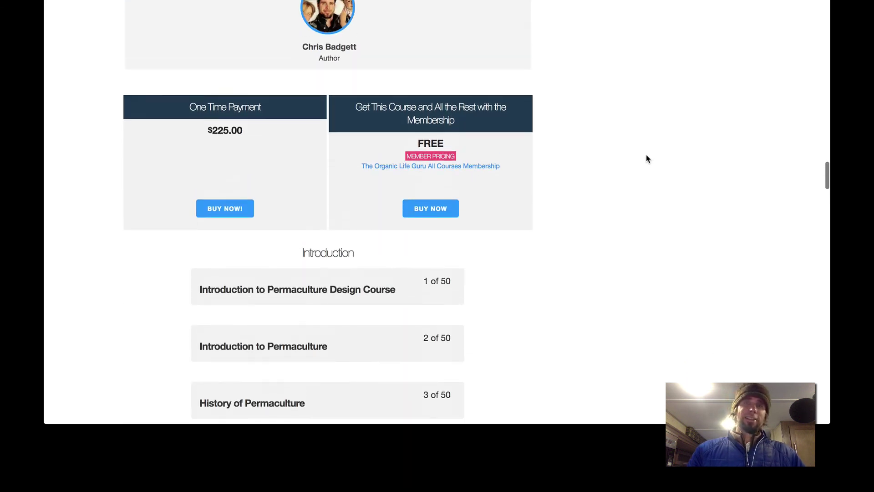
scroll(648, 159, "down", 1)
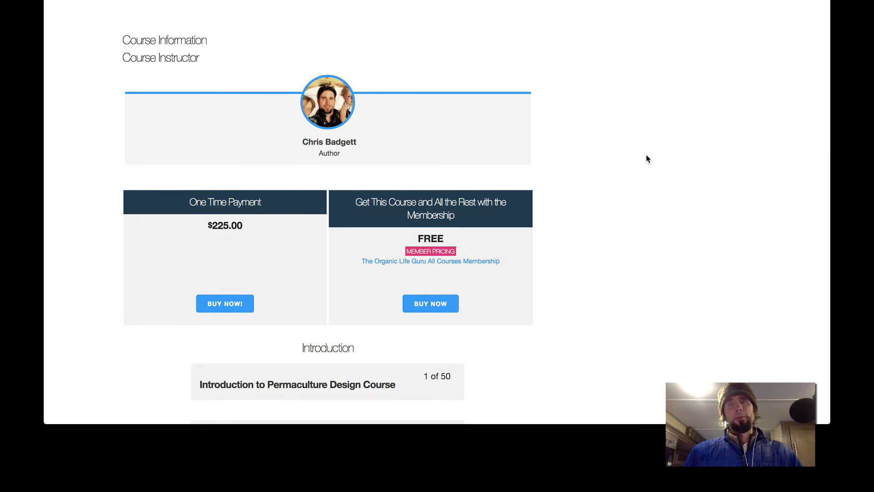
Return to the course catalog and review the range of courses available individually or through the membership.
scroll(648, 159, "up", 15)
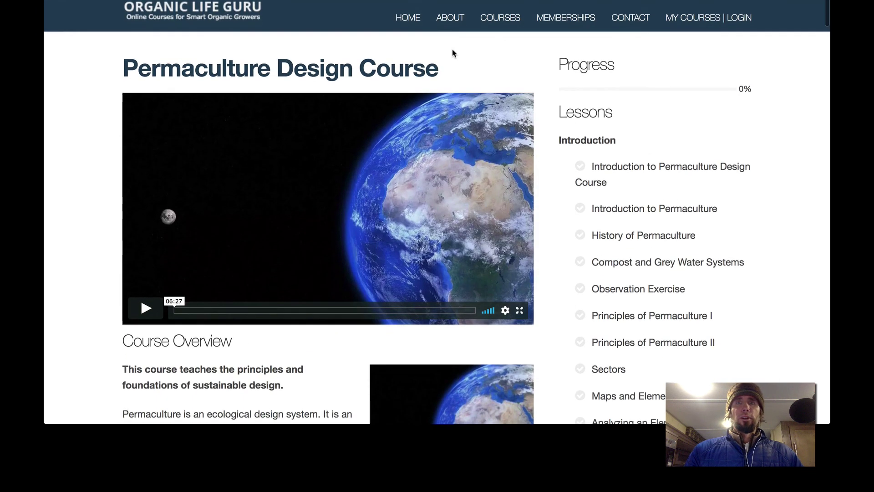
left_click(500, 17)
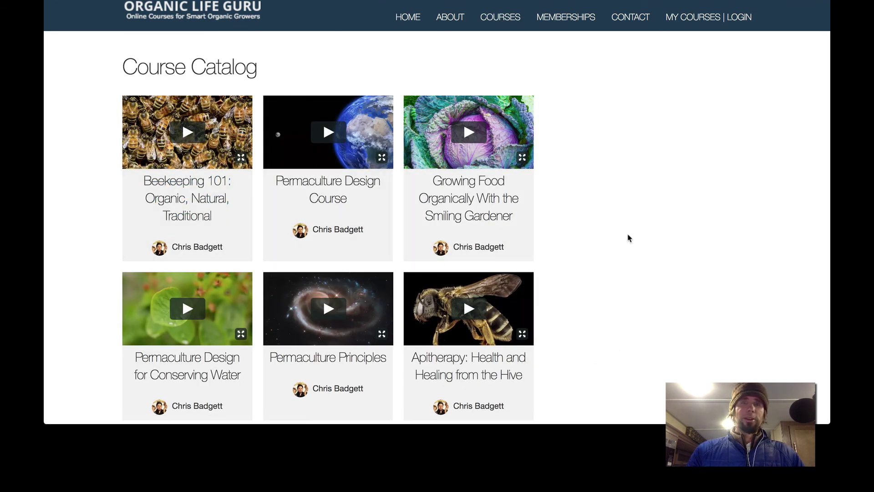
scroll(629, 237, "down", 3)
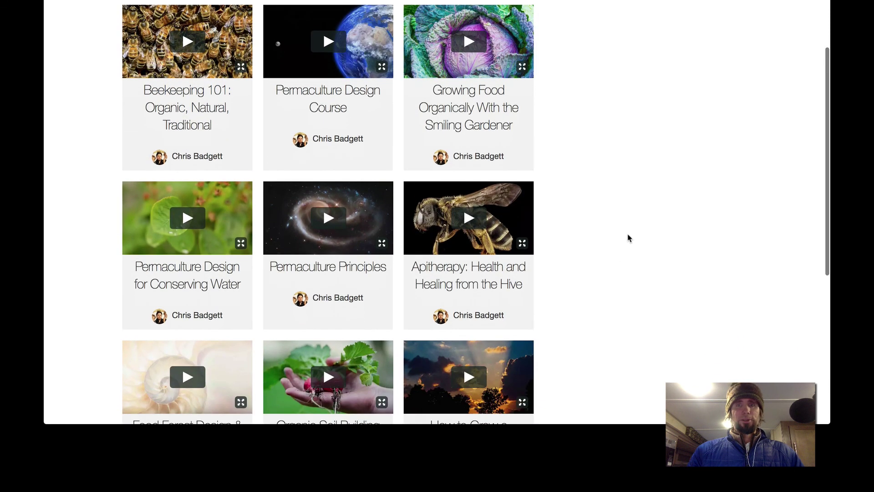
scroll(629, 237, "up", 3)
scroll(629, 237, "down", 3)
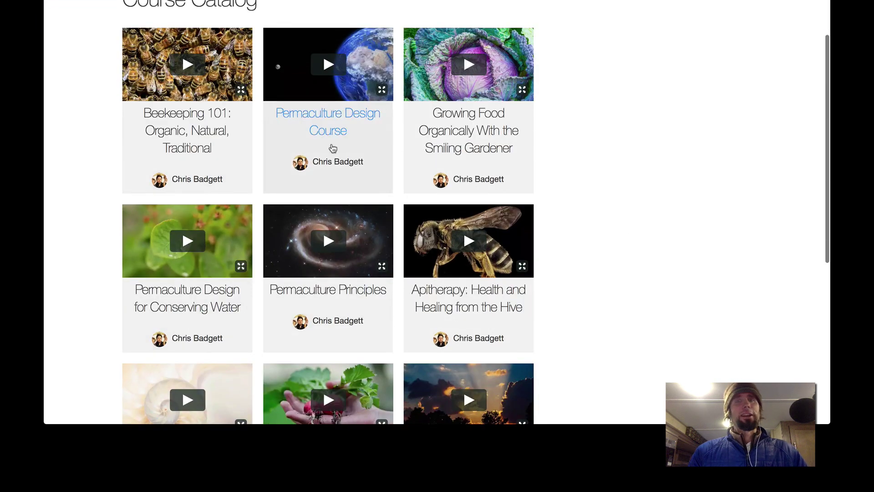
scroll(590, 140, "up", 3)
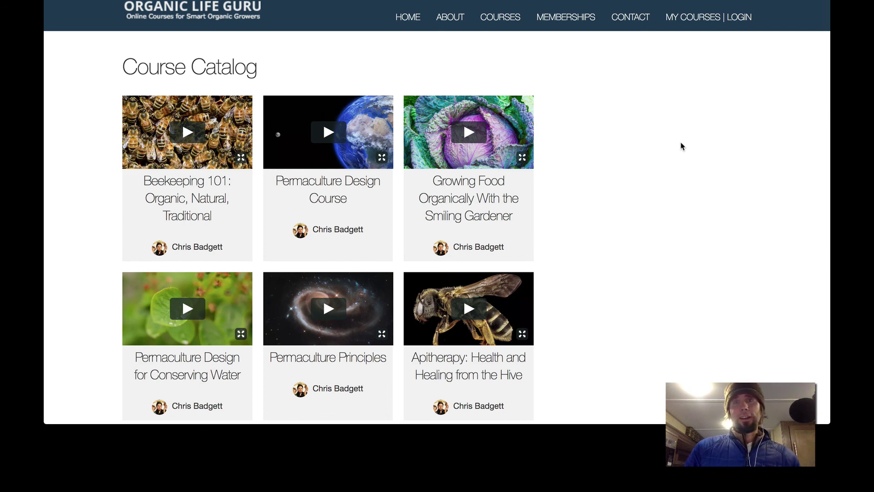
scroll(656, 215, "down", 3)
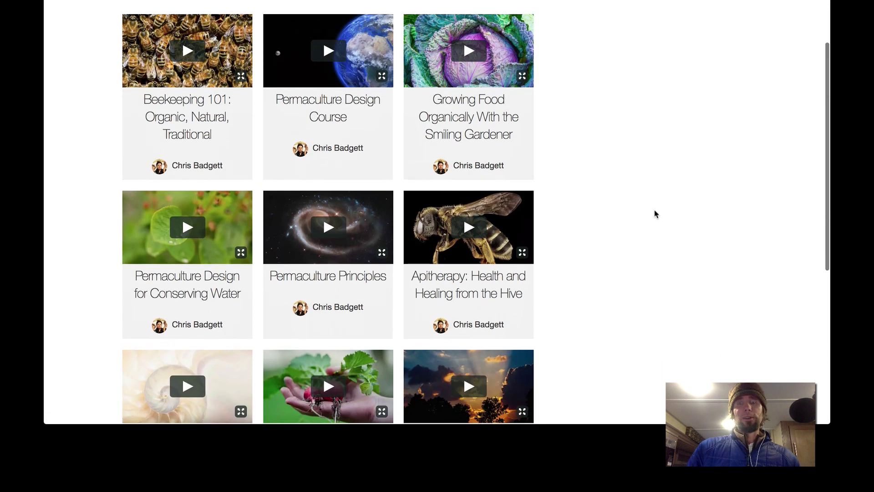
scroll(656, 215, "up", 3)
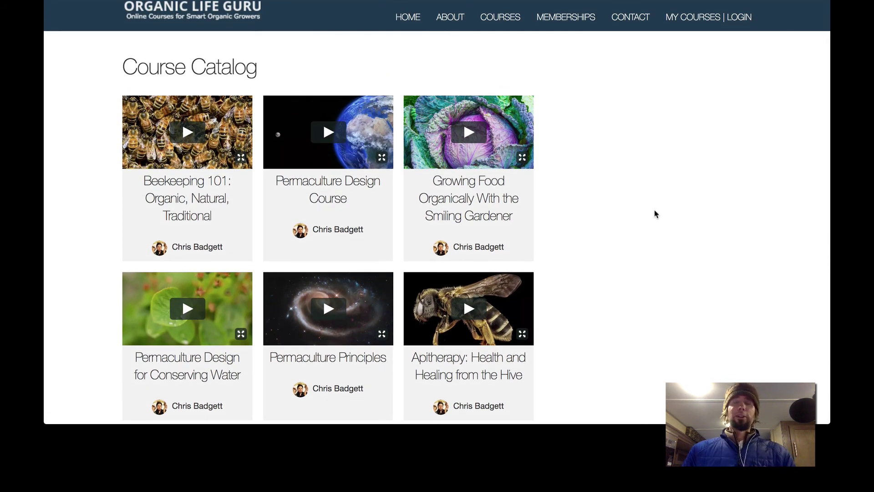